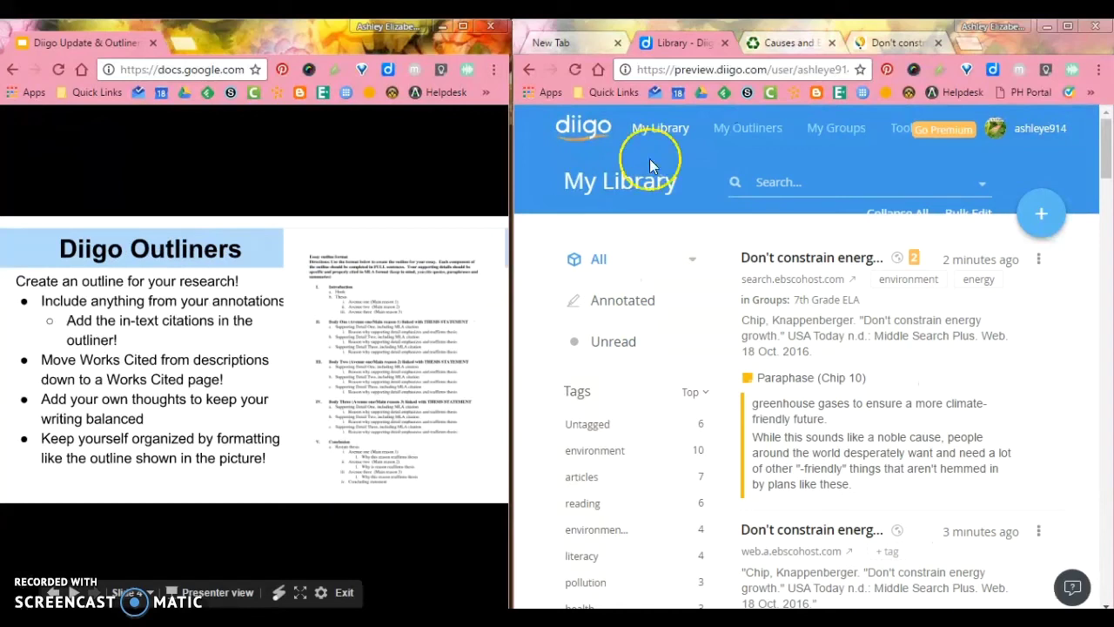
Open My Outliners to list the existing outliners
{"action": "left_click", "coordinate": [736, 136]}
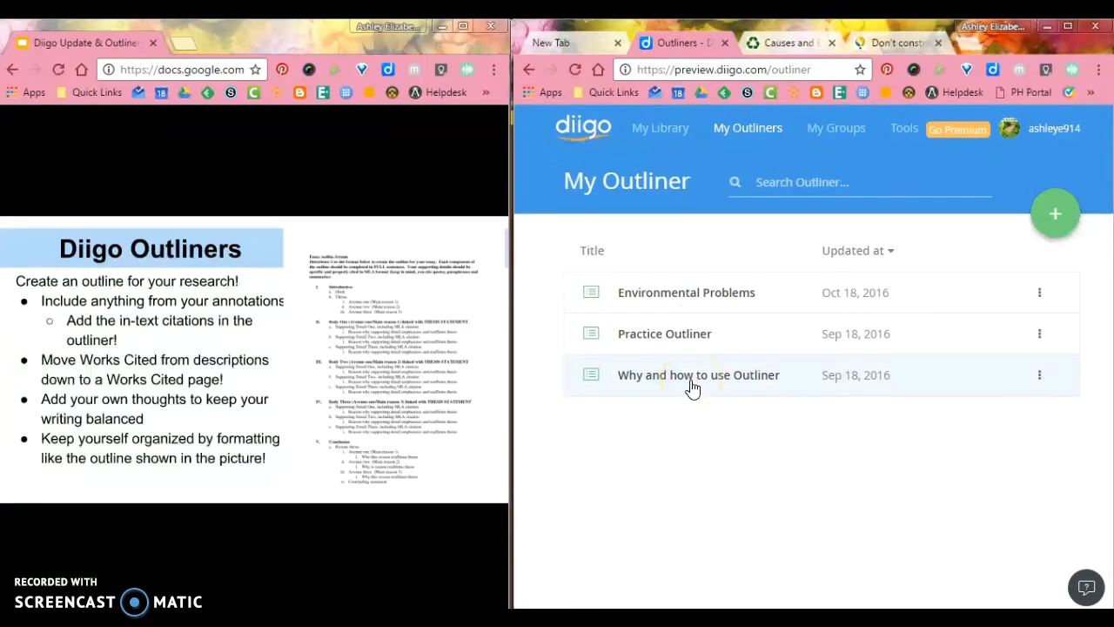
Create a new outliner titled 'Environmental Outliner Example'
{"action": "left_click", "coordinate": [1050, 236]}
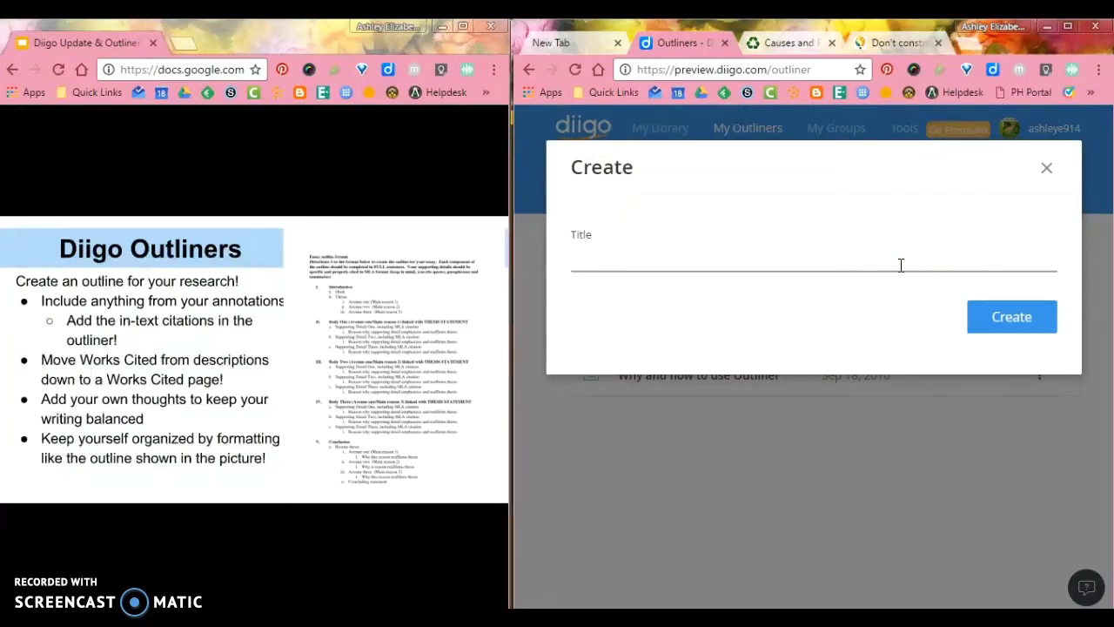
{"action": "type", "text": "Environmental Outl"}
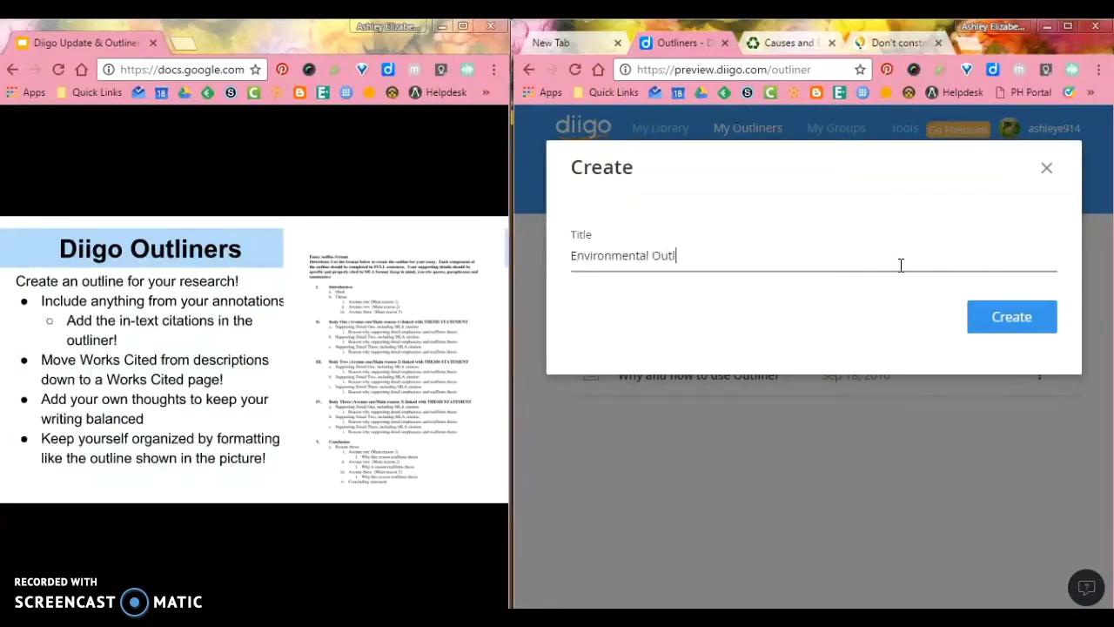
{"action": "type", "text": "iner Example"}
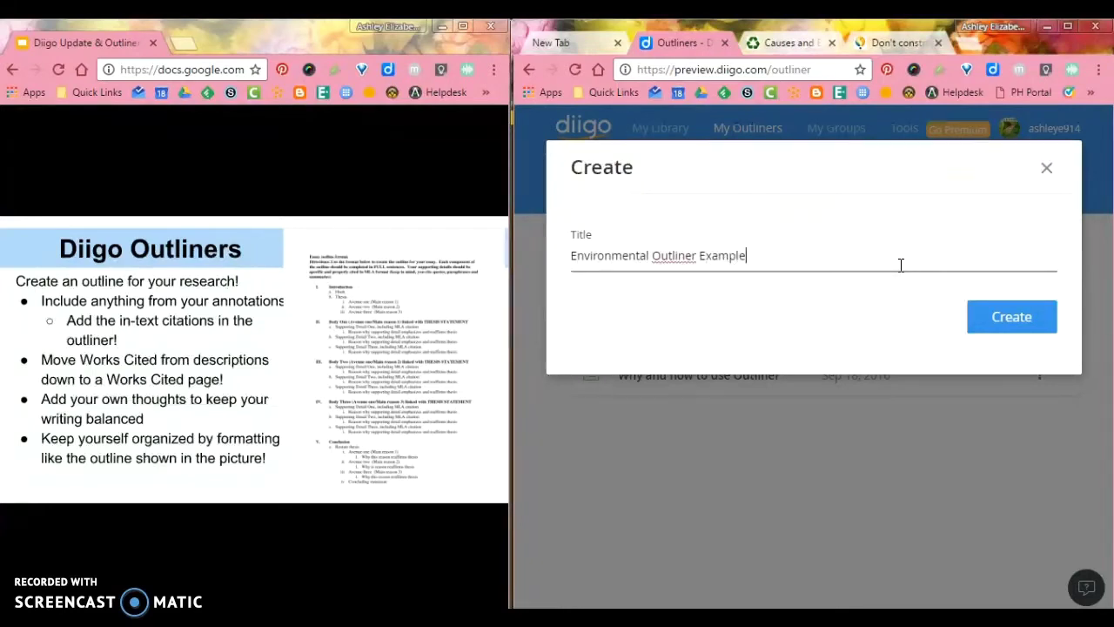
{"action": "left_click", "coordinate": [986, 315]}
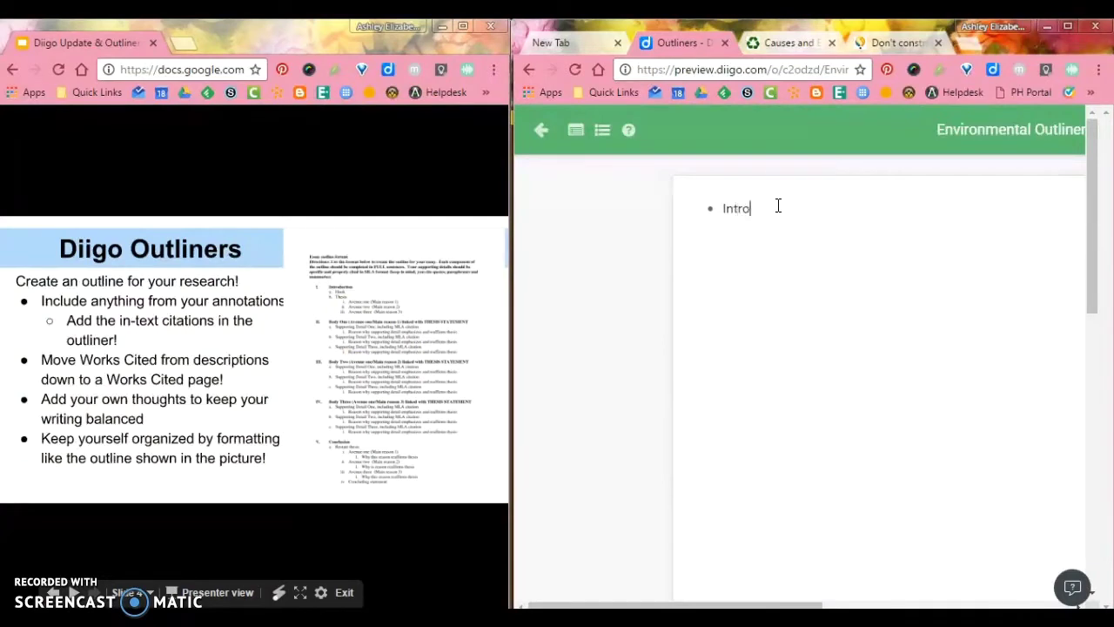
Enter the bullets Introduction, Main Claim #1, #2, #3 and Conclusion, one per line
{"action": "type", "text": "duction"}
{"action": "key", "text": "Return"}
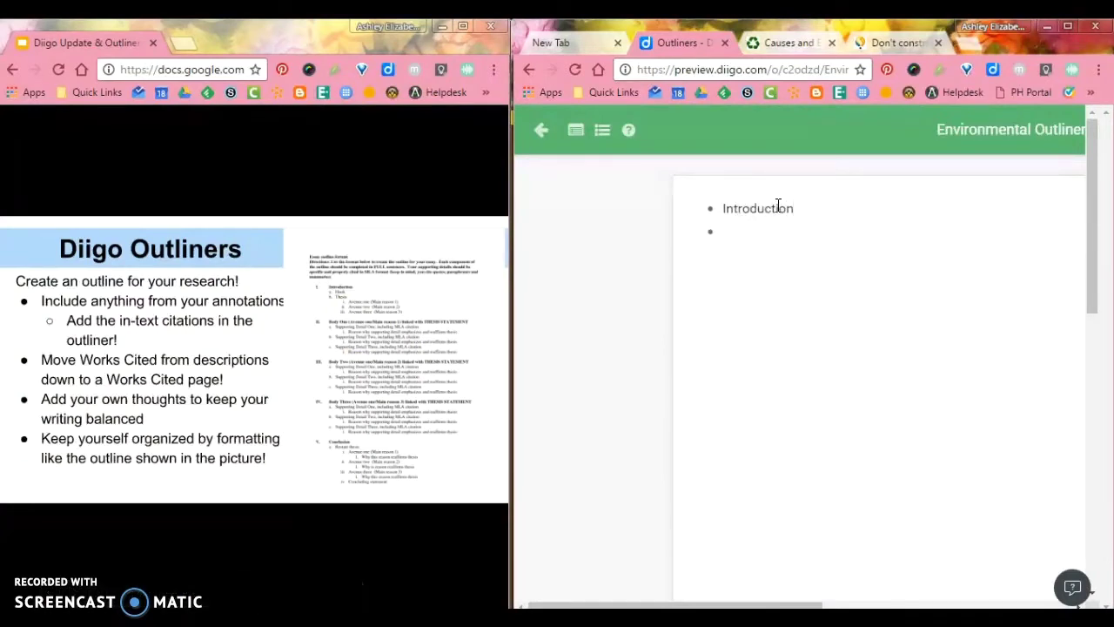
{"action": "type", "text": "Main"}
{"action": "type", "text": " Claim"}
{"action": "type", "text": "Main Cla"}
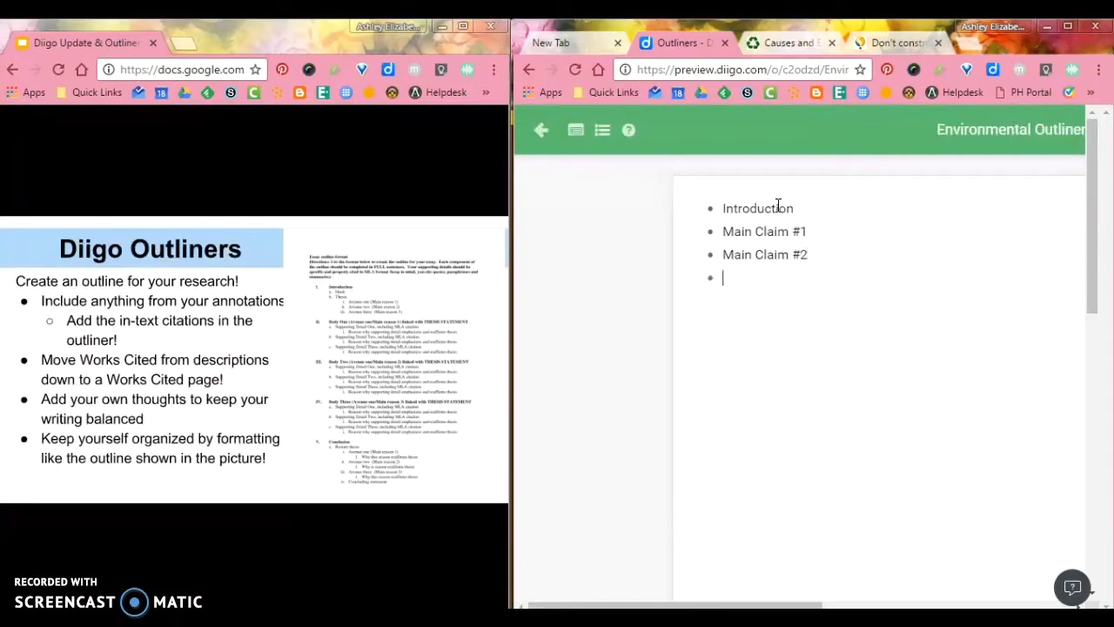
{"action": "type", "text": "ain "}
{"action": "type", "text": "sion"}
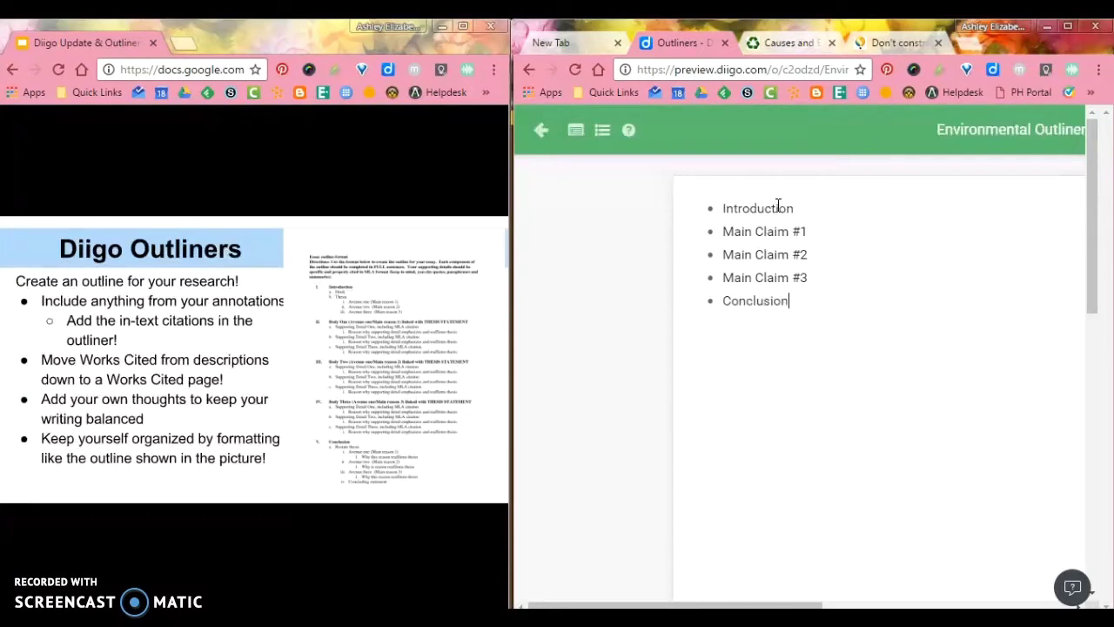
{"action": "left_click", "coordinate": [805, 209]}
Add 'Thesis:' and 'Hook:' sub-bullets under Introduction
{"action": "key", "text": "Return"}
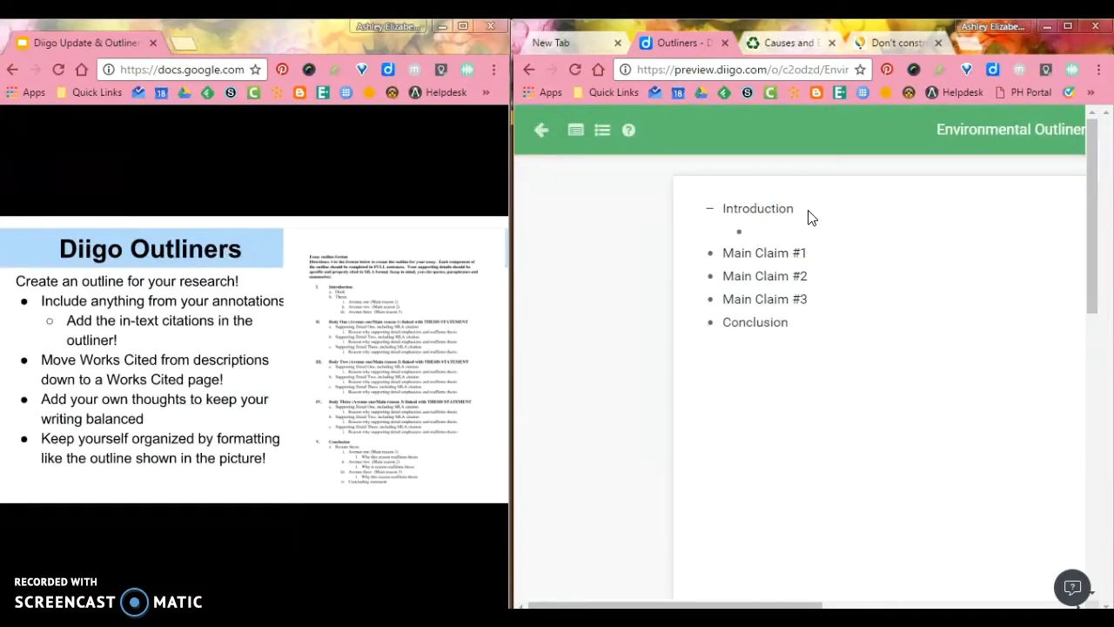
{"action": "type", "text": "T"}
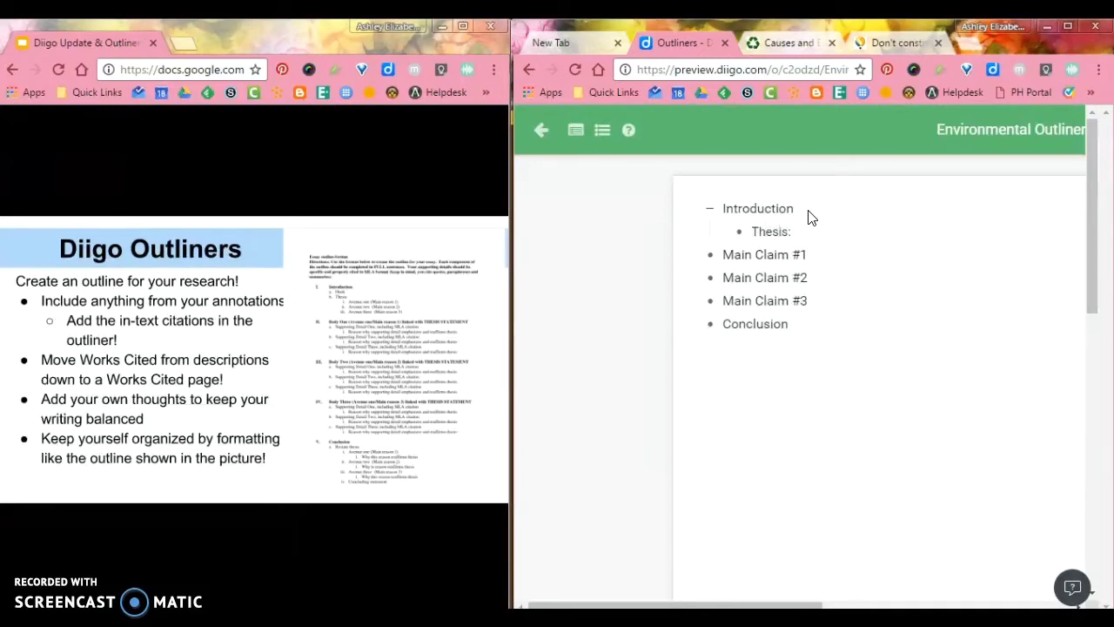
{"action": "type", "text": "hesis:"}
{"action": "key", "text": "Return"}
{"action": "type", "text": "Hook:"}
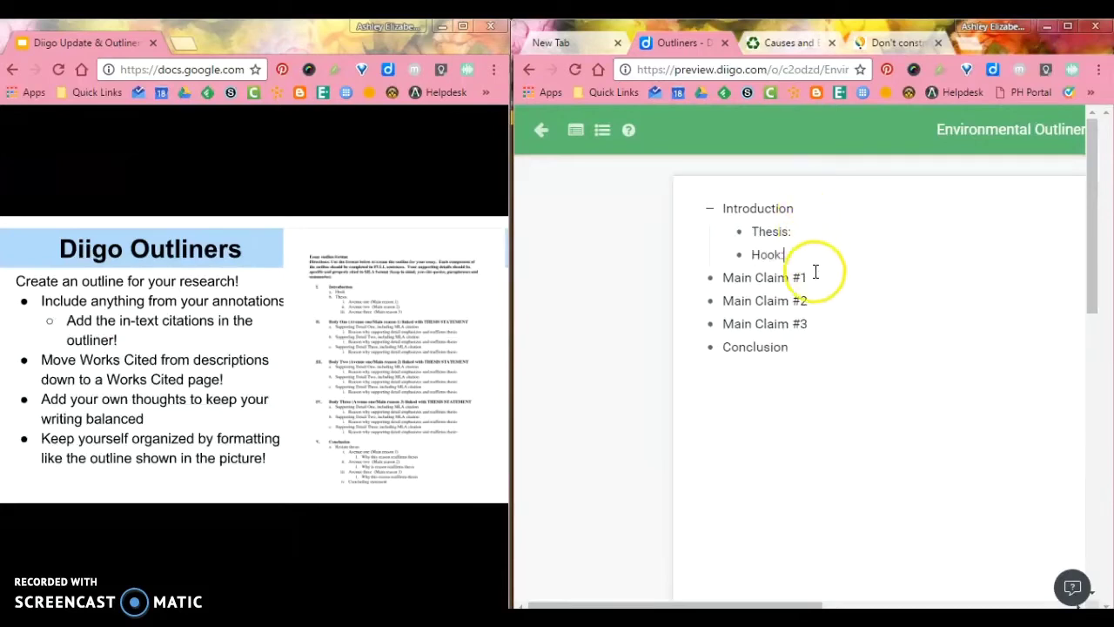
Add indented 'Evidence' and 'Reasoning' sub-bullets under Main Claim #1
{"action": "left_click", "coordinate": [810, 277]}
{"action": "key", "text": "Return"}
{"action": "key", "text": "Tab"}
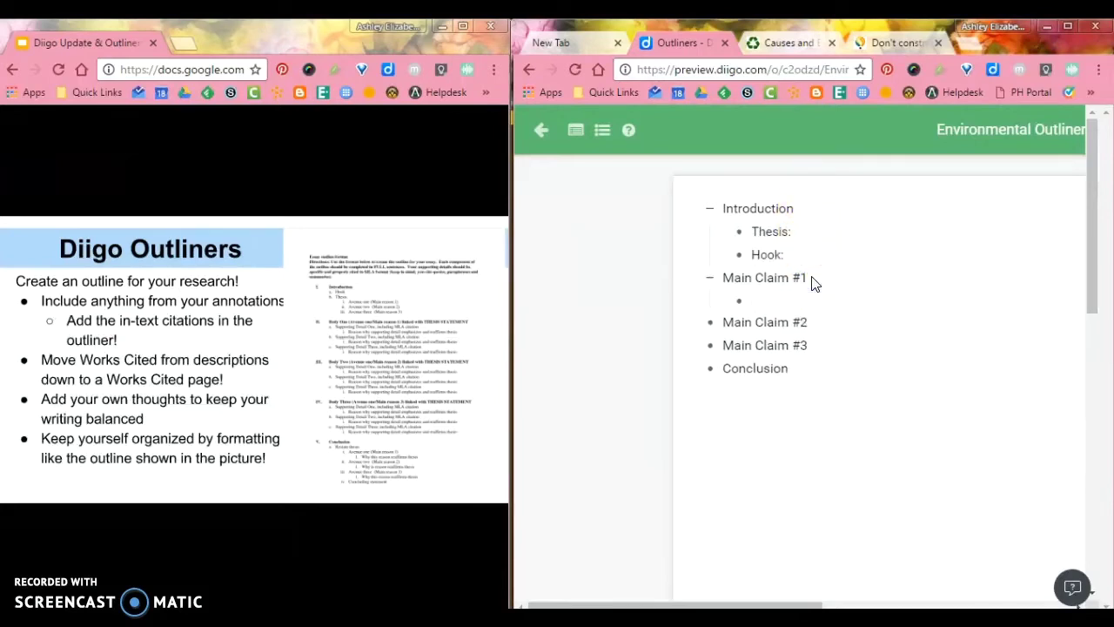
{"action": "type", "text": "Evidence"}
{"action": "key", "text": "Return"}
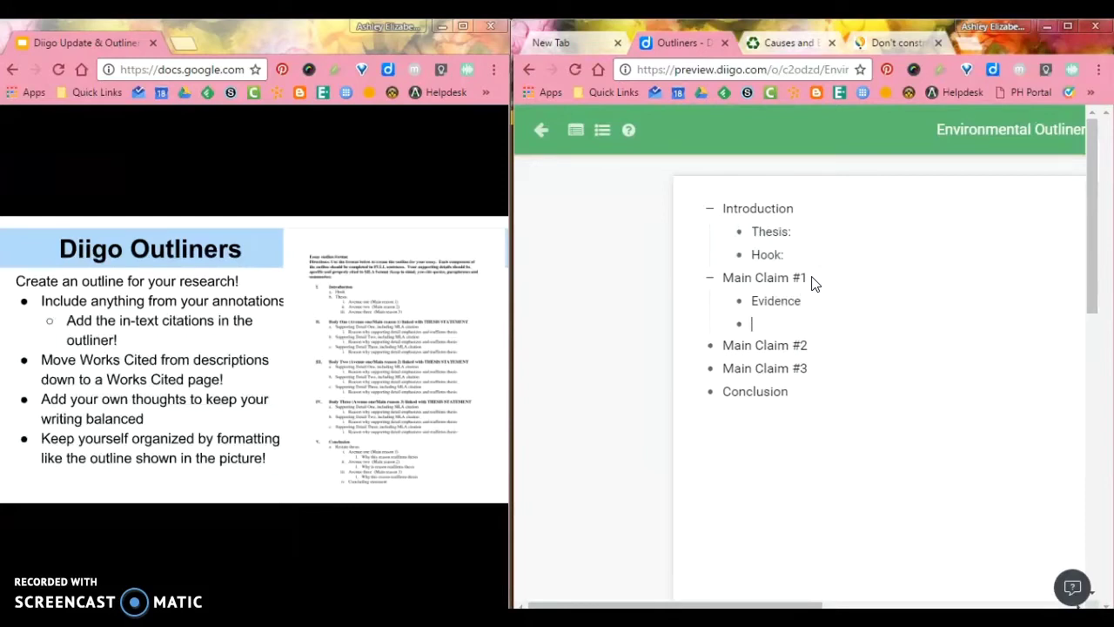
{"action": "type", "text": "Reasoning"}
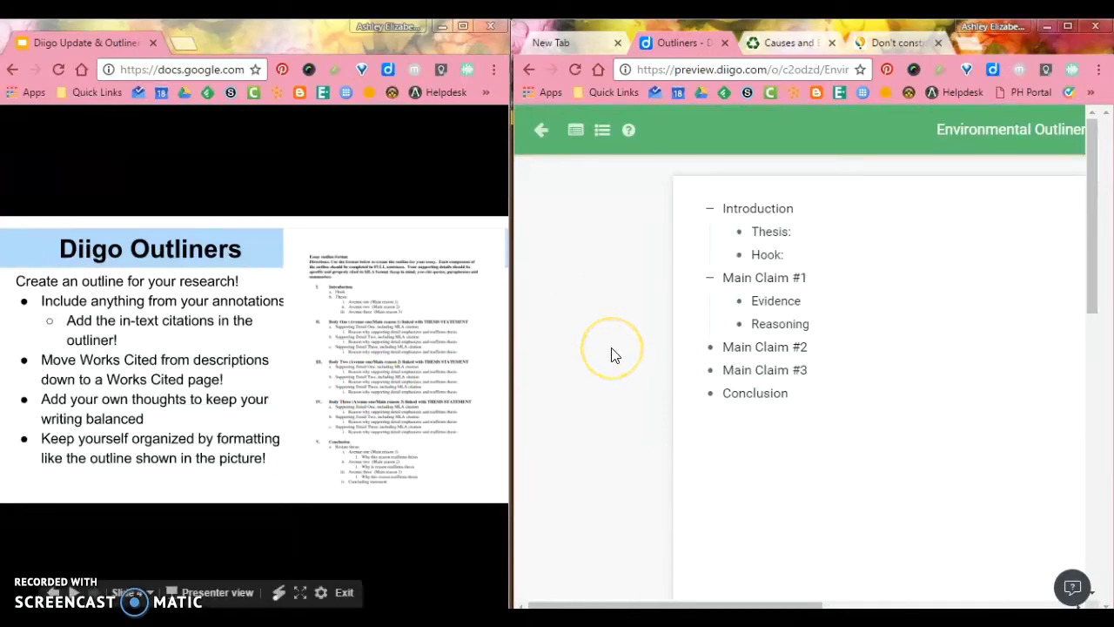
Insert the 'Don't constrain energy growth' annotation from My Library as a bullet under Evidence
{"action": "left_click", "coordinate": [576, 133]}
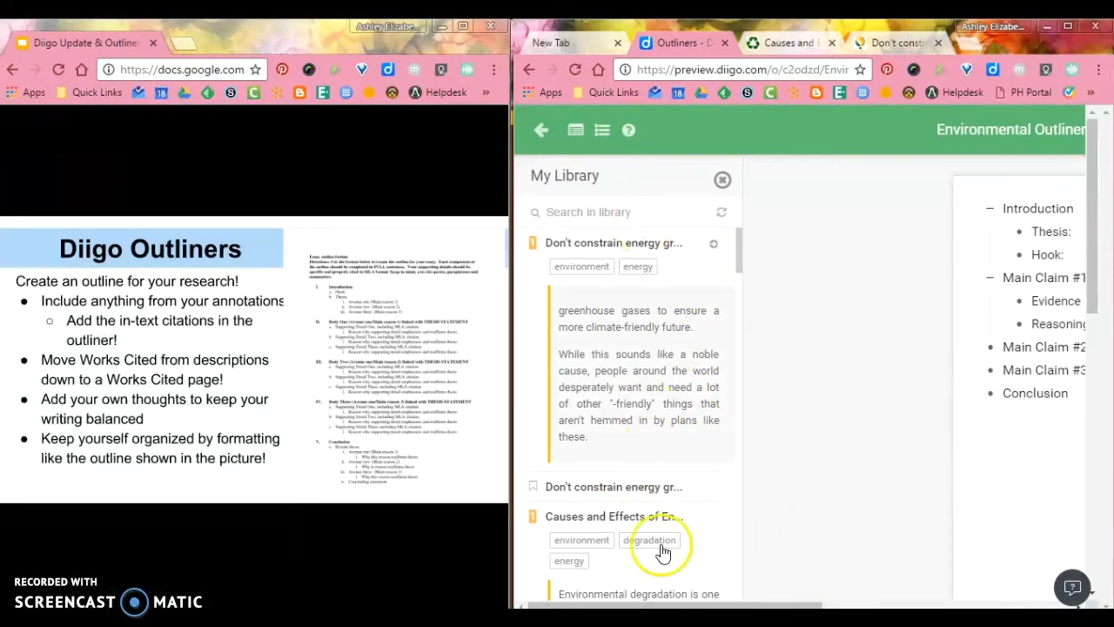
{"action": "left_click_drag", "start_coordinate": [736, 605], "coordinate": [843, 599]}
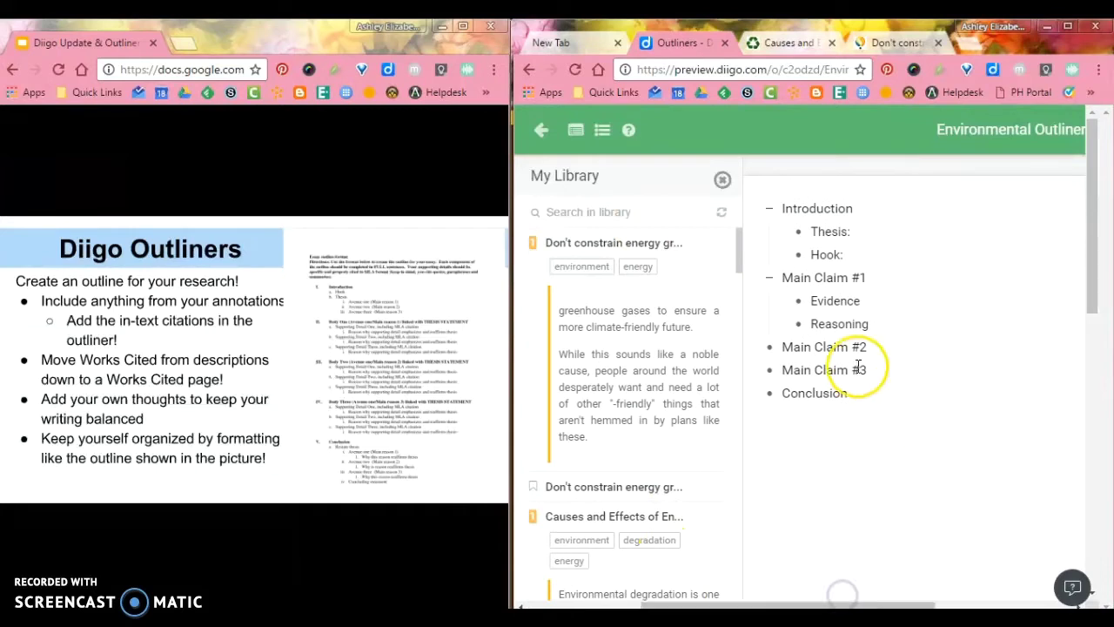
{"action": "left_click", "coordinate": [875, 301]}
{"action": "key", "text": "Return"}
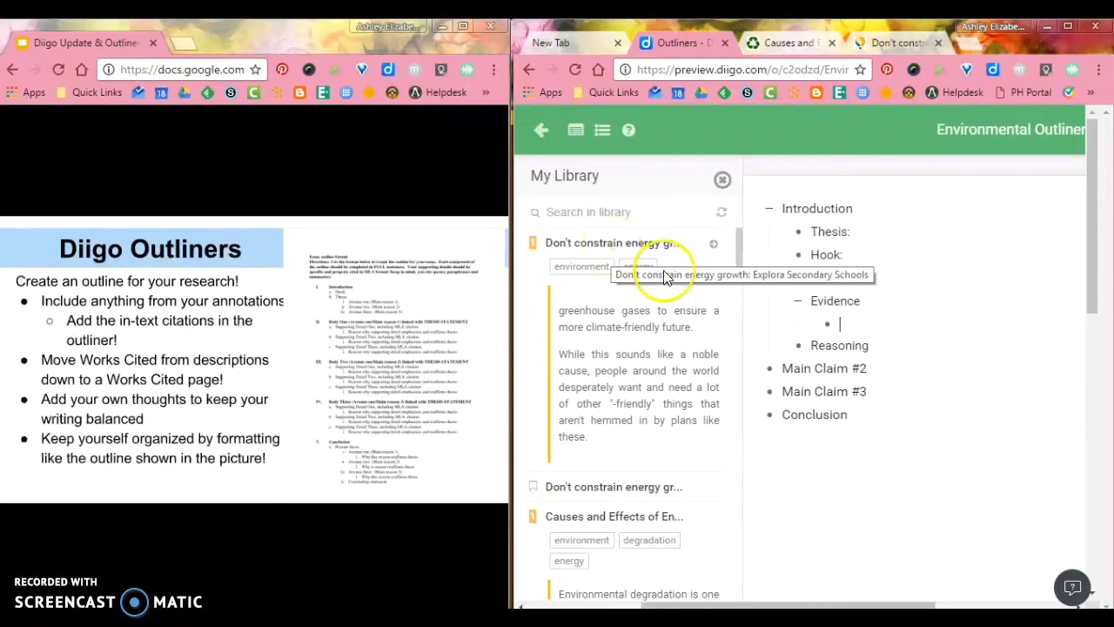
{"action": "left_click", "coordinate": [713, 245]}
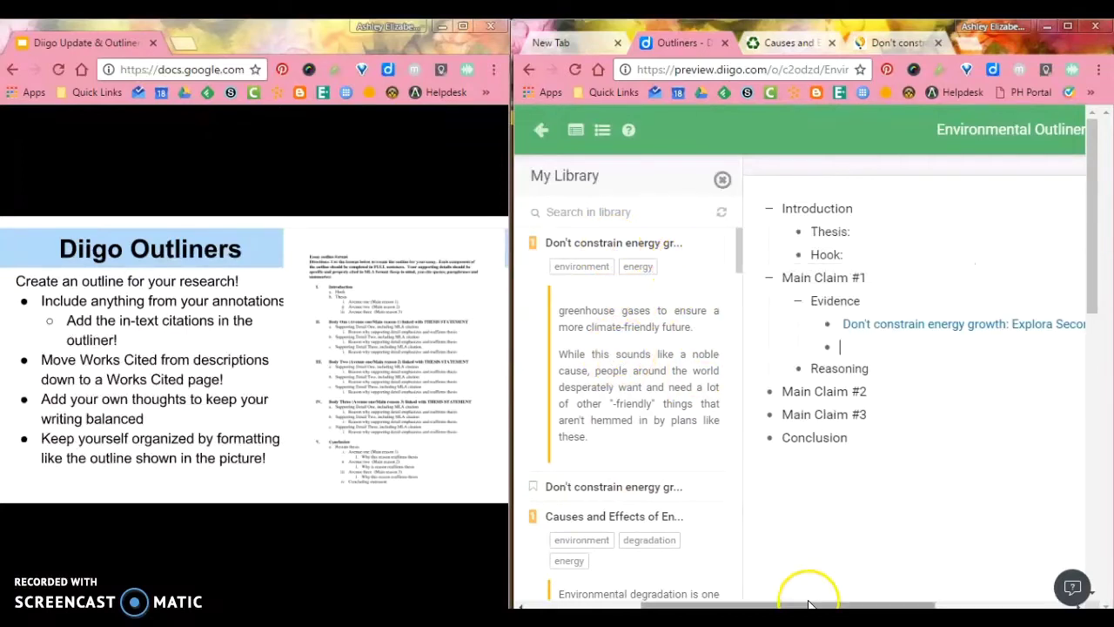
Convert the annotation's citation and highlighted quote into outline lines and close the library
{"action": "left_click_drag", "start_coordinate": [808, 605], "coordinate": [892, 585]}
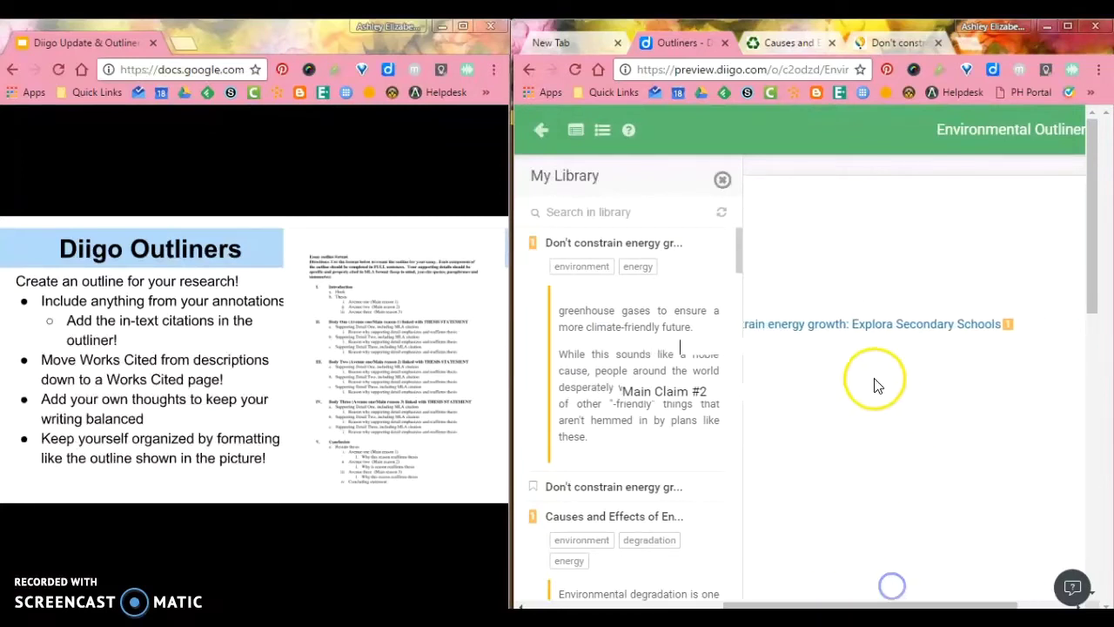
{"action": "mouse_move", "coordinate": [876, 327]}
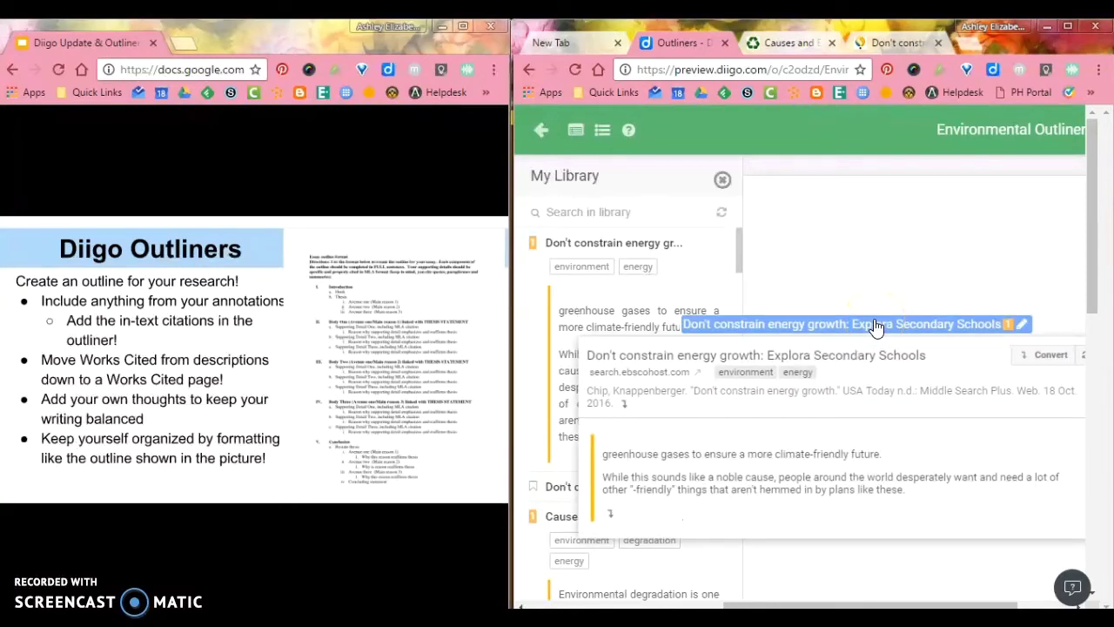
{"action": "left_click", "coordinate": [627, 413]}
{"action": "left_click_drag", "start_coordinate": [620, 455], "coordinate": [611, 517]}
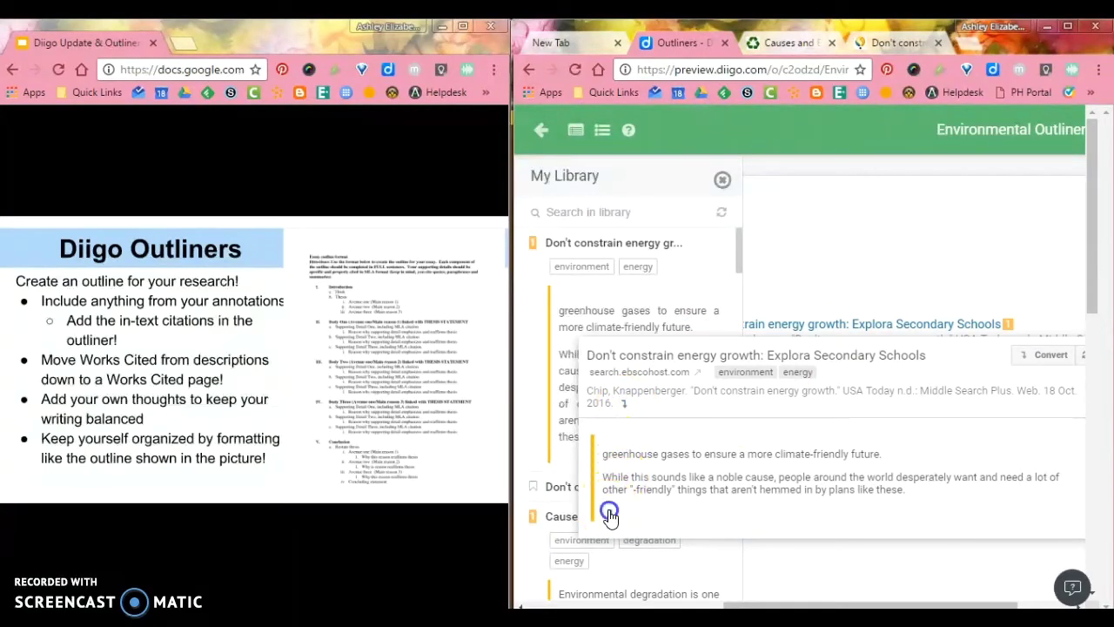
{"action": "left_click", "coordinate": [804, 561]}
{"action": "left_click_drag", "start_coordinate": [876, 602], "coordinate": [853, 550]}
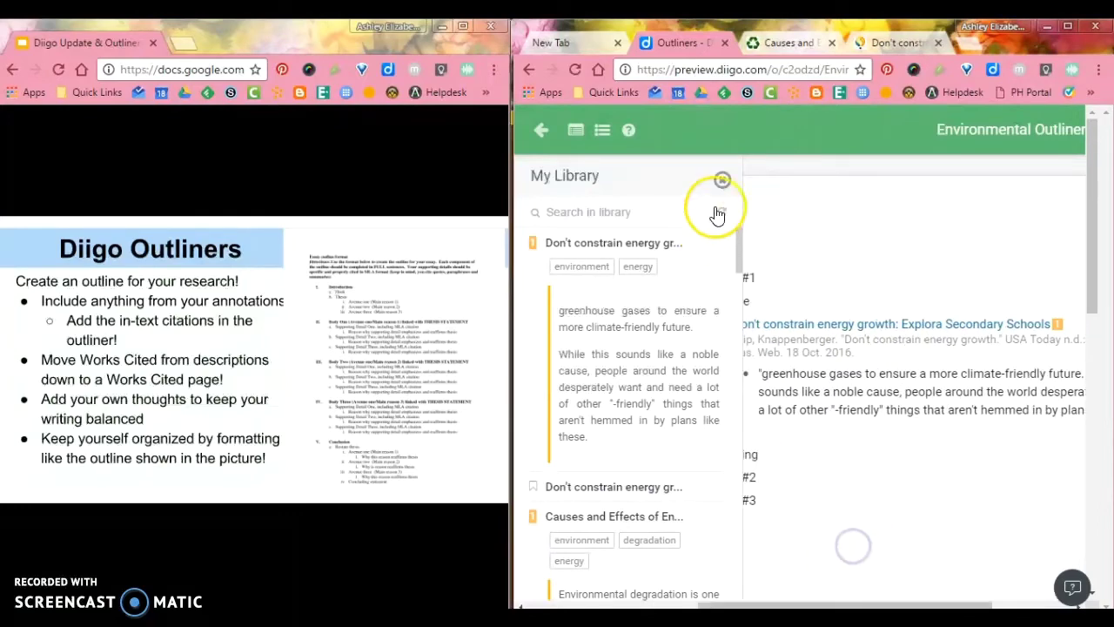
{"action": "left_click", "coordinate": [721, 179]}
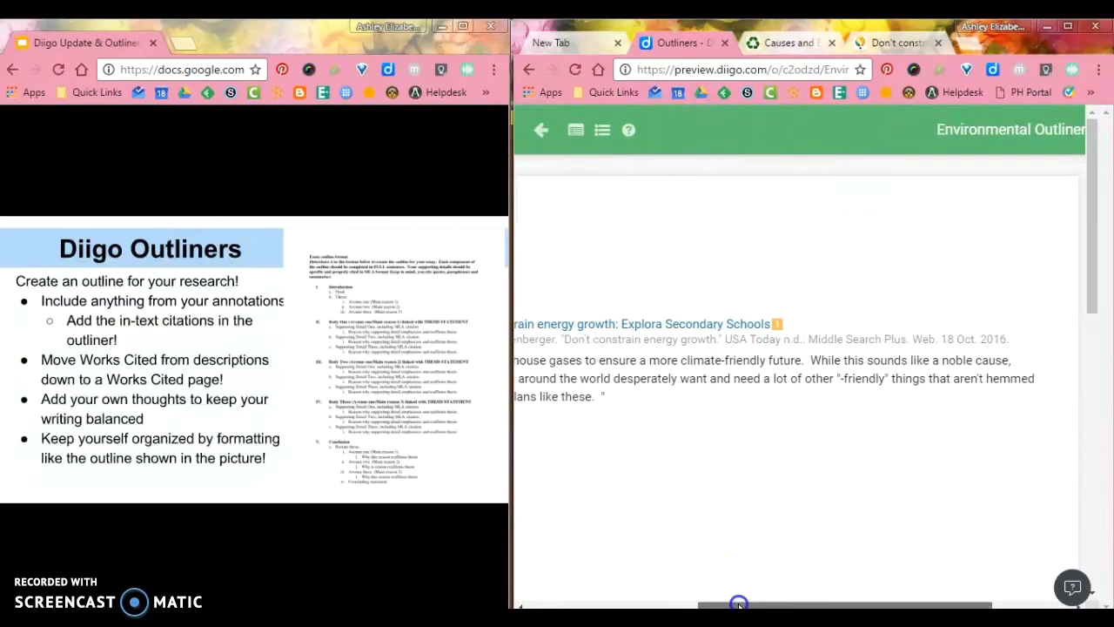
Add the in-text citation '(Chip 10)' after the quote's closing quotation mark
{"action": "left_click_drag", "start_coordinate": [737, 601], "coordinate": [708, 602]}
{"action": "left_click", "coordinate": [699, 402]}
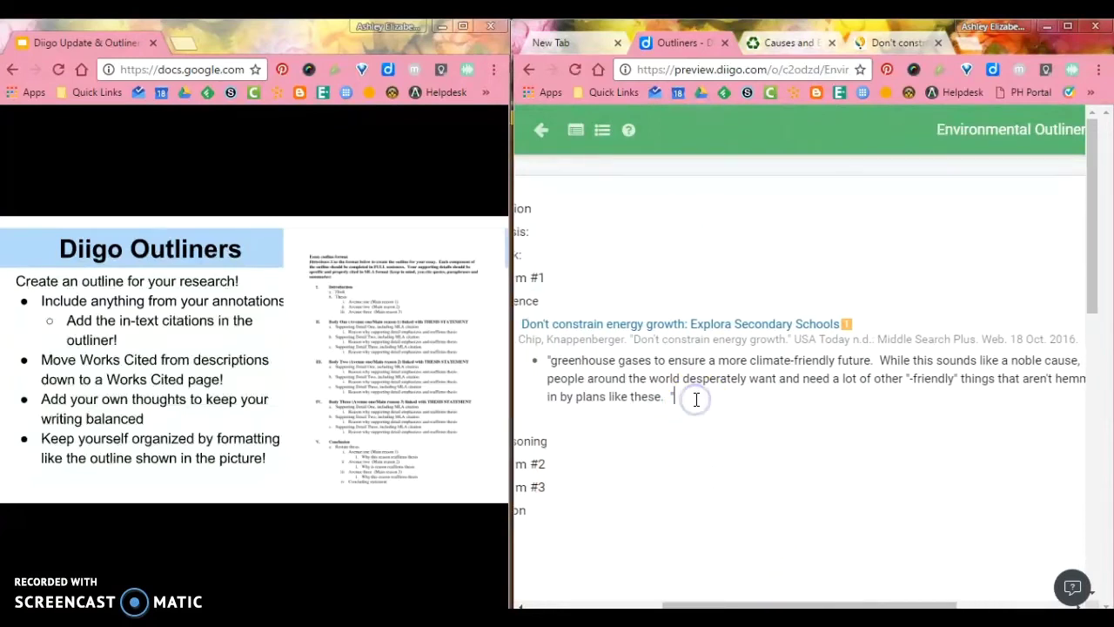
{"action": "type", "text": "(Chei"}
{"action": "scroll", "coordinate": [696, 399], "scroll_direction": "right", "scroll_amount": 1}
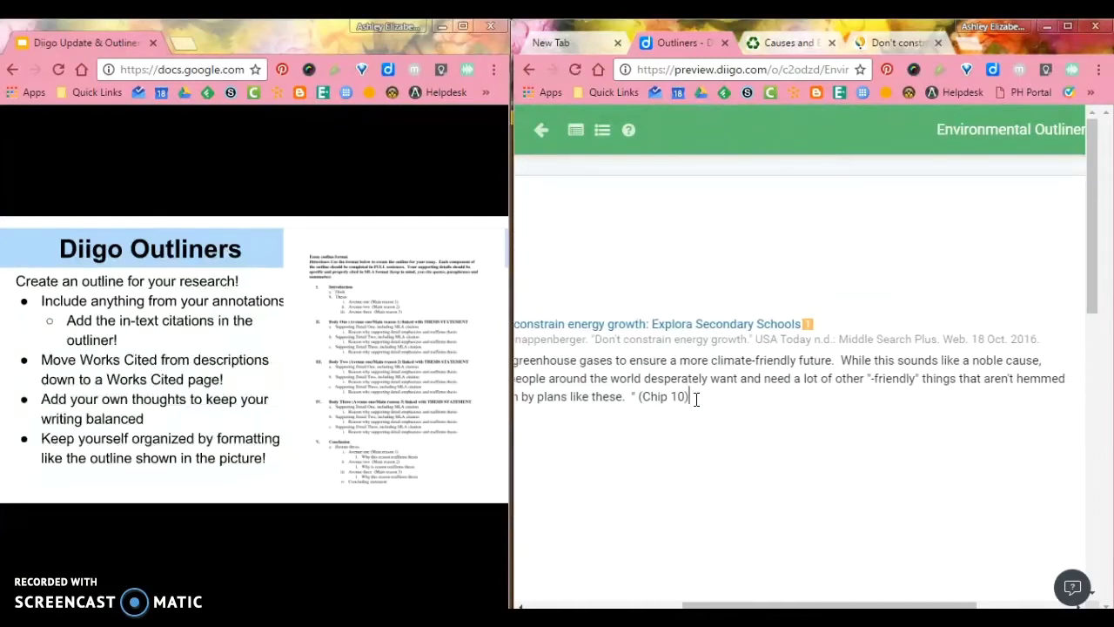
{"action": "scroll", "coordinate": [696, 398], "scroll_direction": "left", "scroll_amount": 2}
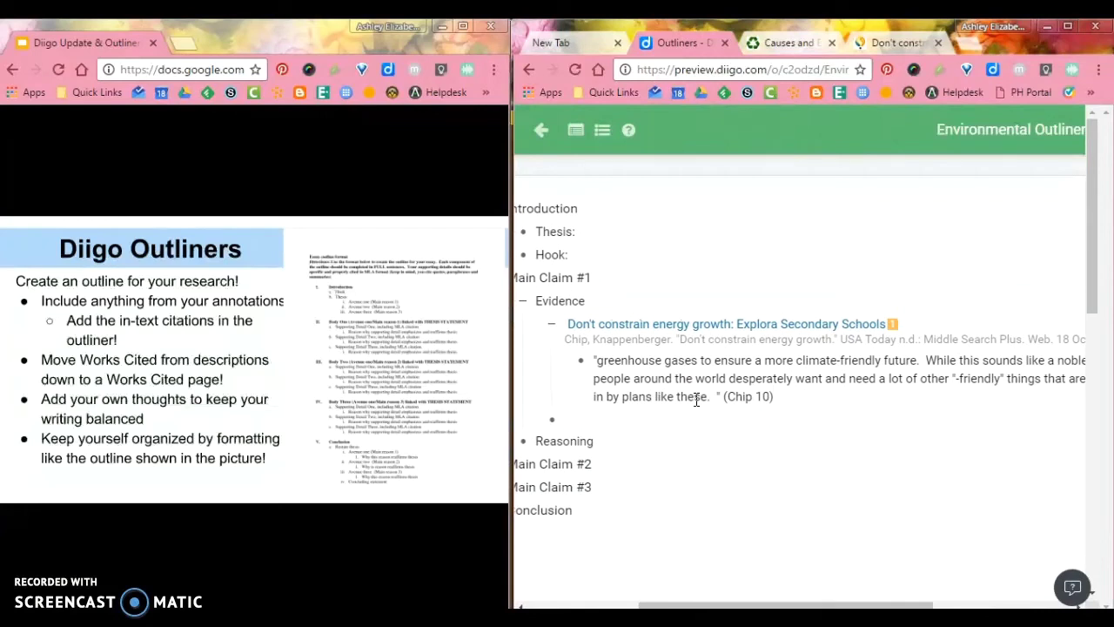
{"action": "scroll", "coordinate": [696, 399], "scroll_direction": "left", "scroll_amount": 1}
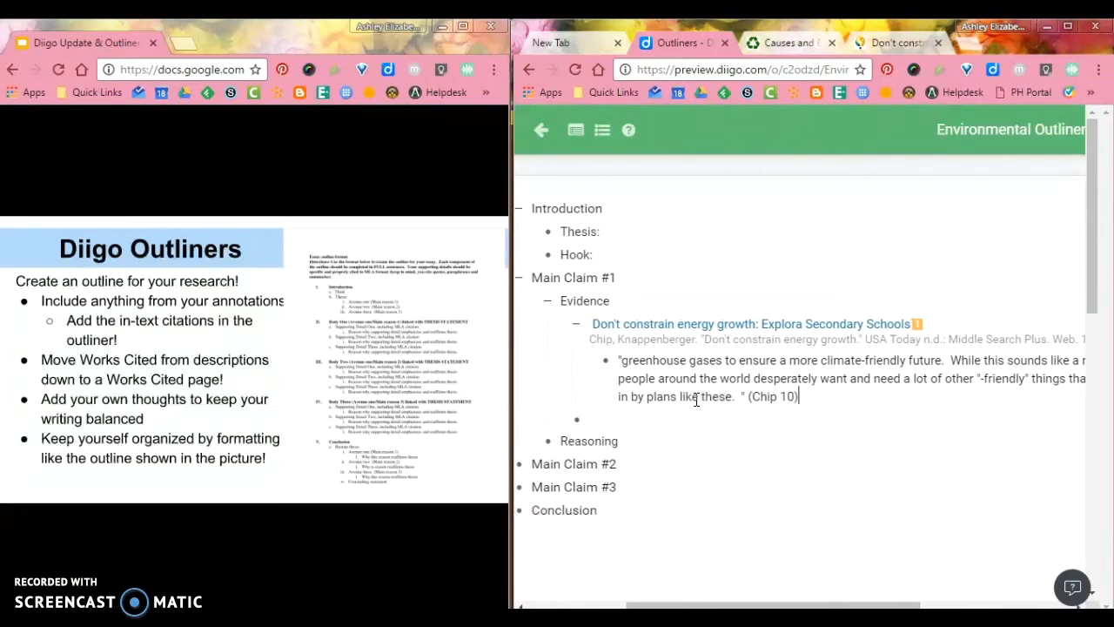
Drag the cited quote under Main Claim #2 and add an 'Evidence' item above it
{"action": "scroll", "coordinate": [696, 398], "scroll_direction": "left", "scroll_amount": 1}
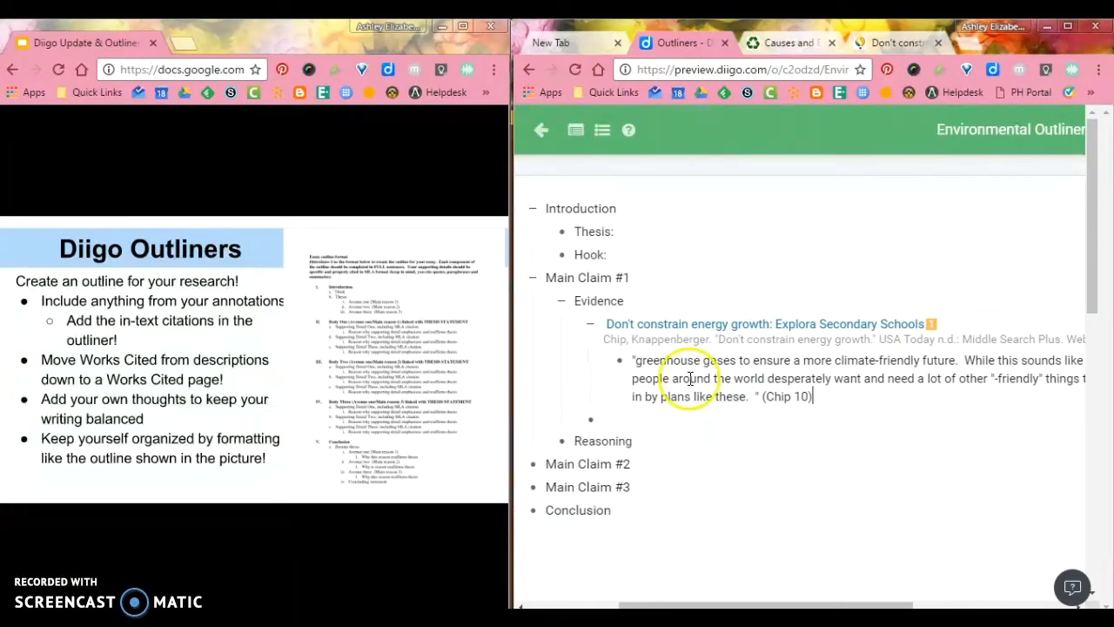
{"action": "left_click_drag", "start_coordinate": [618, 361], "coordinate": [588, 422]}
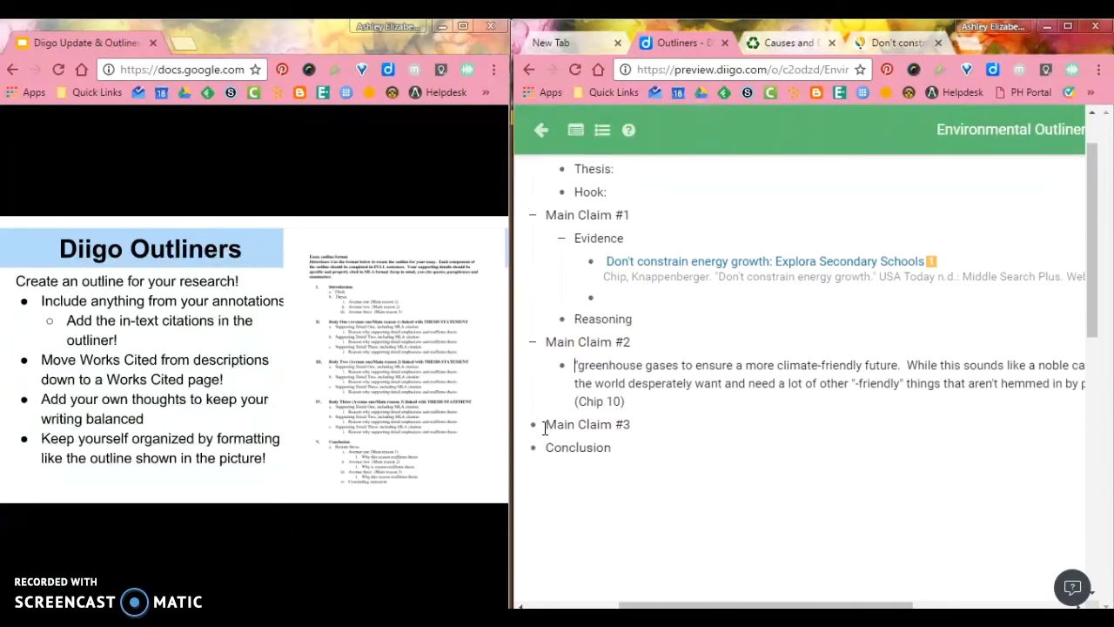
{"action": "type", "text": "Evidence"}
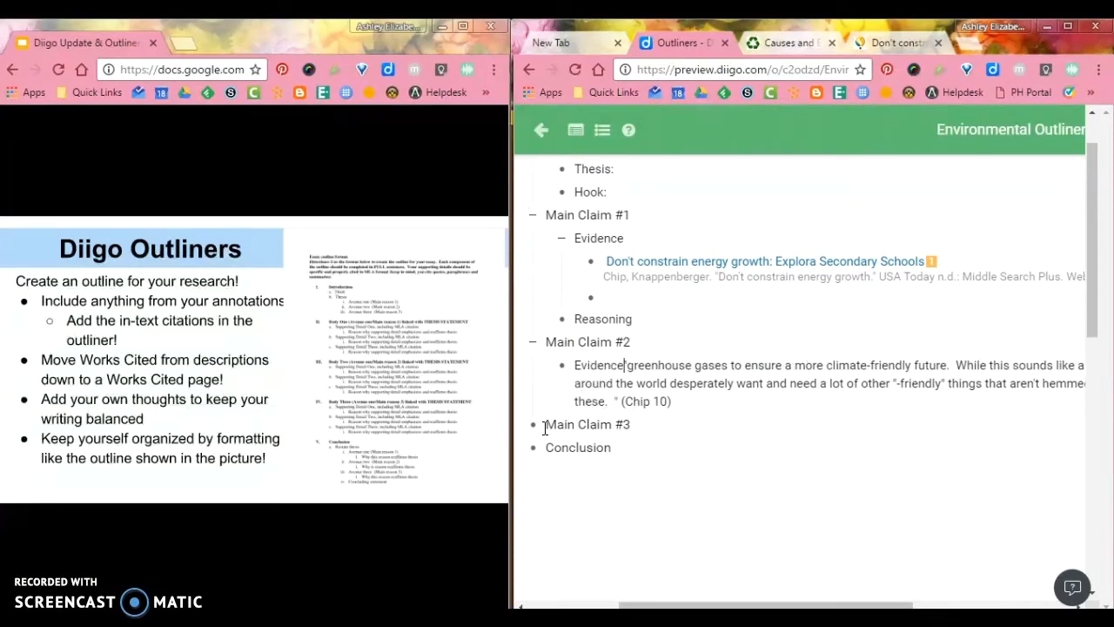
{"action": "key", "text": "Return"}
{"action": "key", "text": "Tab"}
Adjust the quote's indentation so it nests beneath the new Evidence item
{"action": "left_click", "coordinate": [703, 371]}
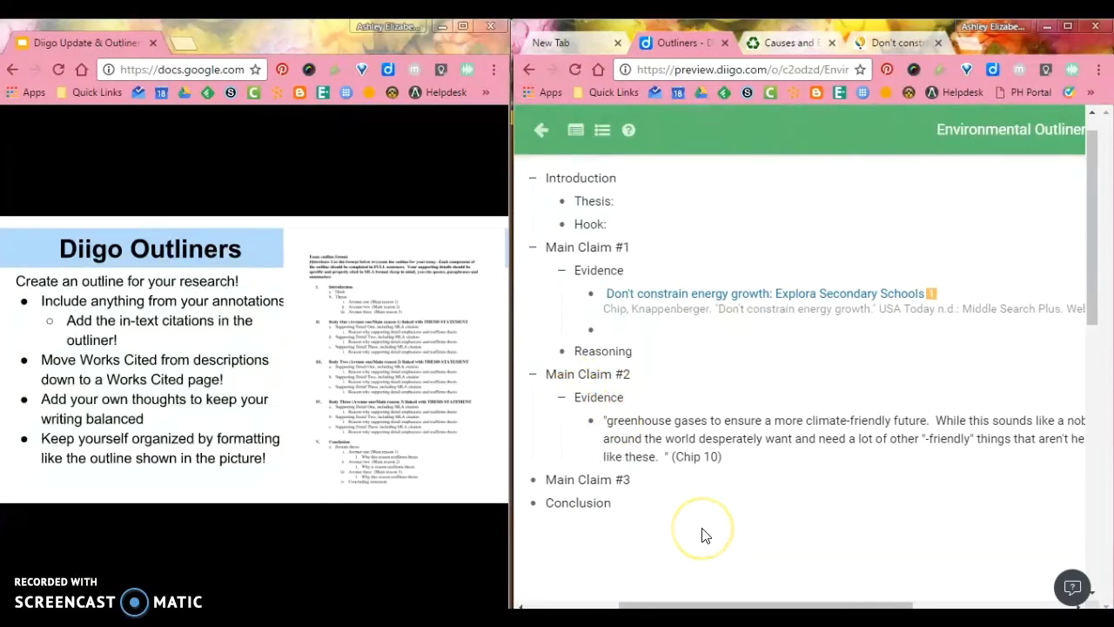
{"action": "key", "text": "shift+Tab"}
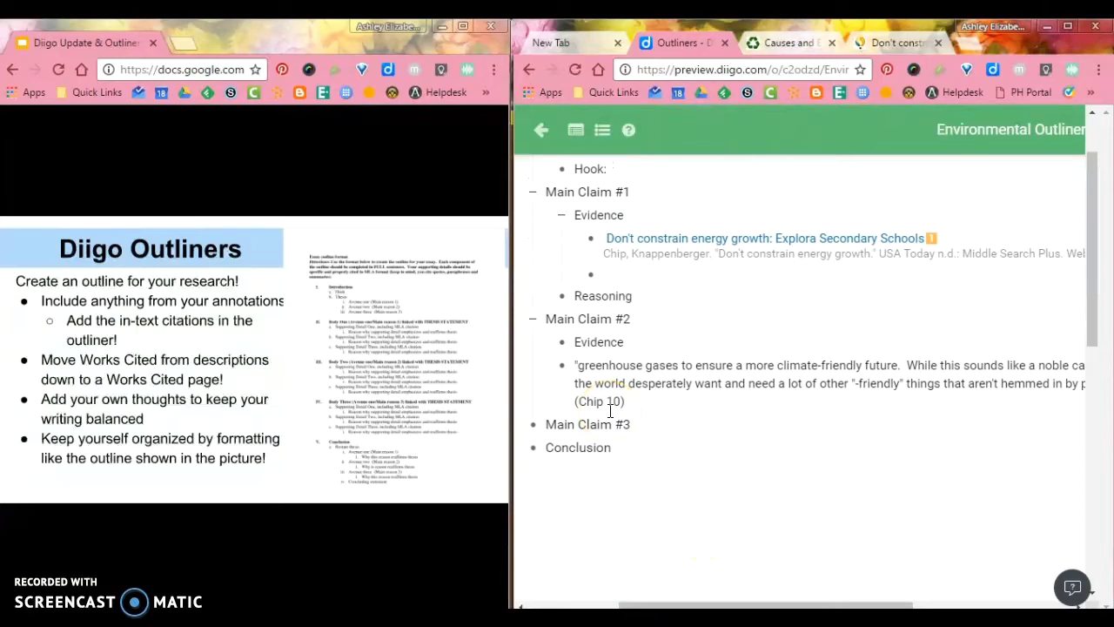
{"action": "key", "text": "Tab"}
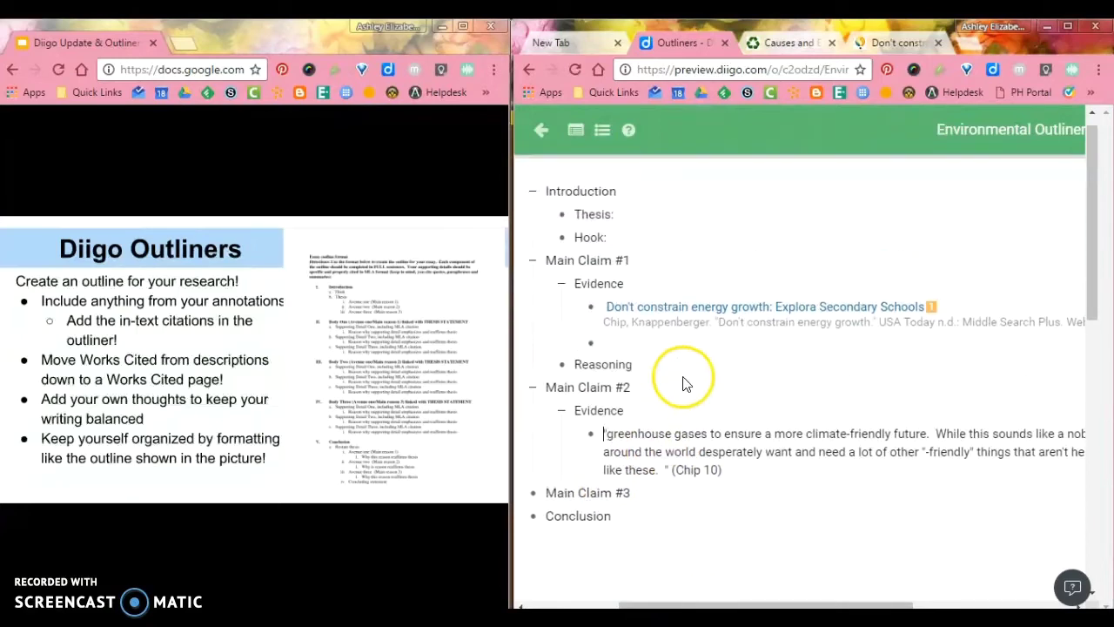
{"action": "left_click", "coordinate": [682, 321]}
{"action": "double_click", "coordinate": [682, 321]}
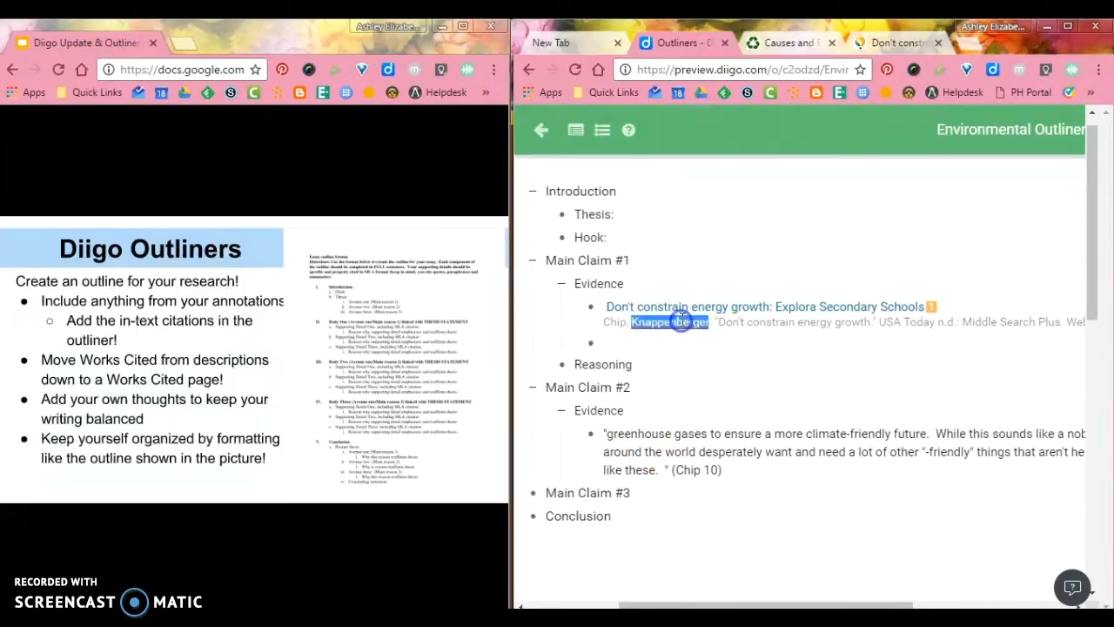
{"action": "left_click", "coordinate": [683, 320]}
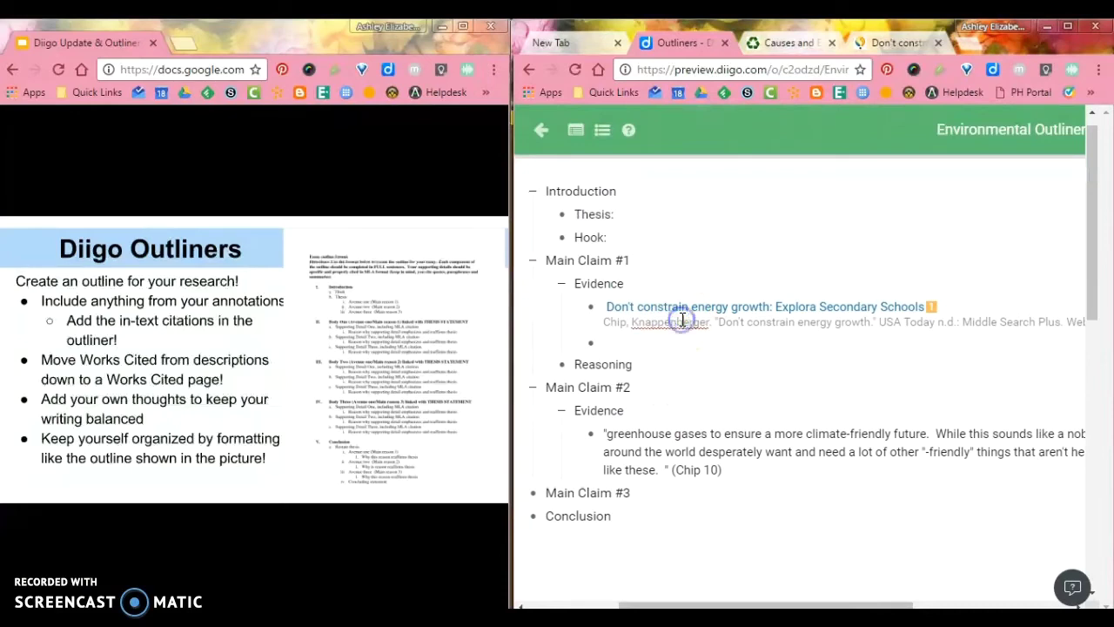
{"action": "scroll", "coordinate": [756, 326], "scroll_direction": "right", "scroll_amount": 1}
Cut the full citation line from the source description and paste it as its own bullet
{"action": "triple_click", "coordinate": [756, 322]}
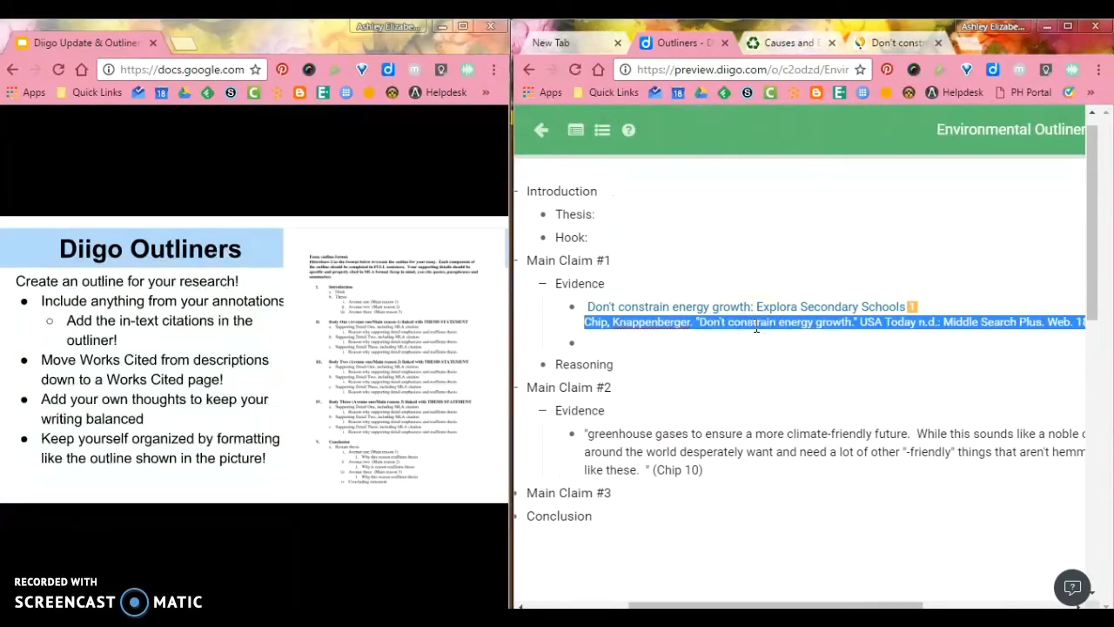
{"action": "key", "text": "BackSpace"}
{"action": "left_click", "coordinate": [621, 350]}
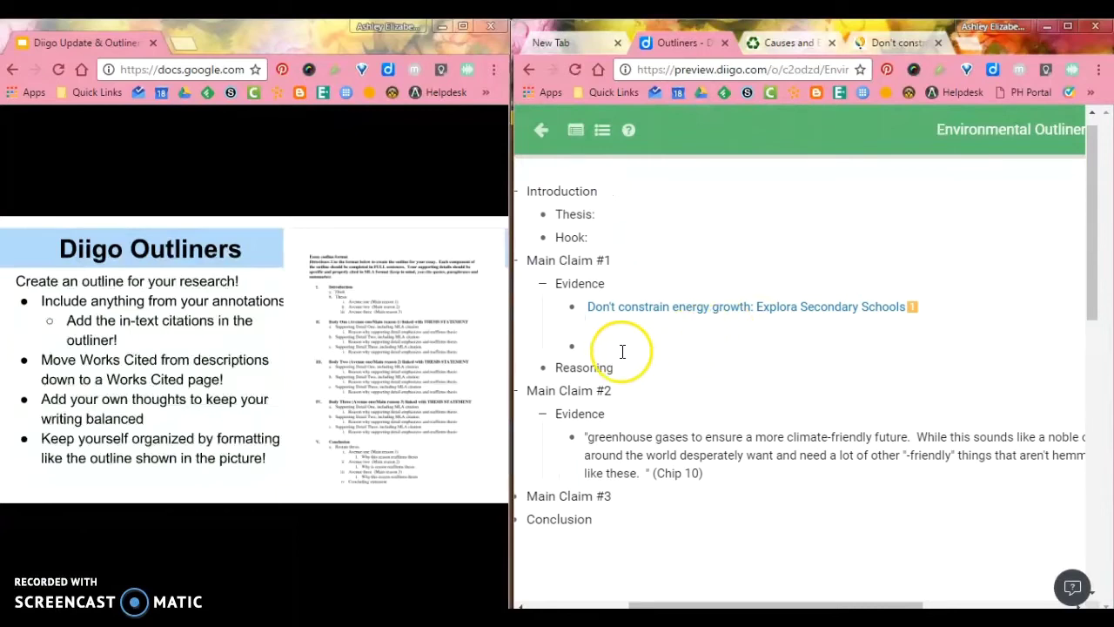
{"action": "key", "text": "BackSpace"}
{"action": "left_click", "coordinate": [594, 328]}
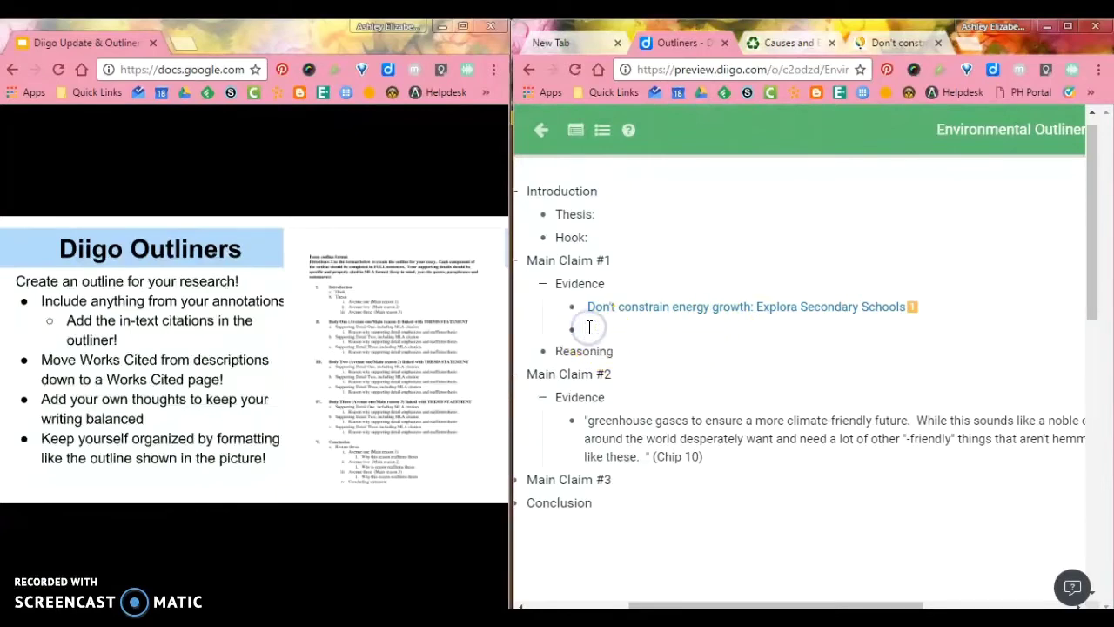
{"action": "key", "text": "ctrl+v"}
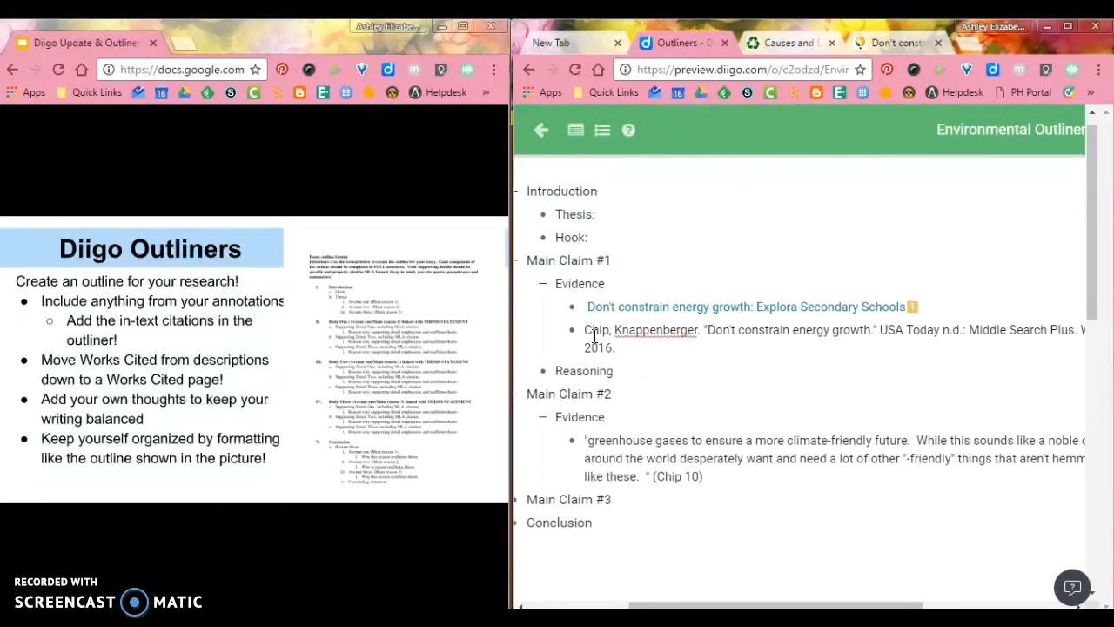
{"action": "left_click", "coordinate": [575, 328]}
Add a 'Works Cited' item after Conclusion and drag the Knappenberger citation beneath it
{"action": "left_click", "coordinate": [608, 523]}
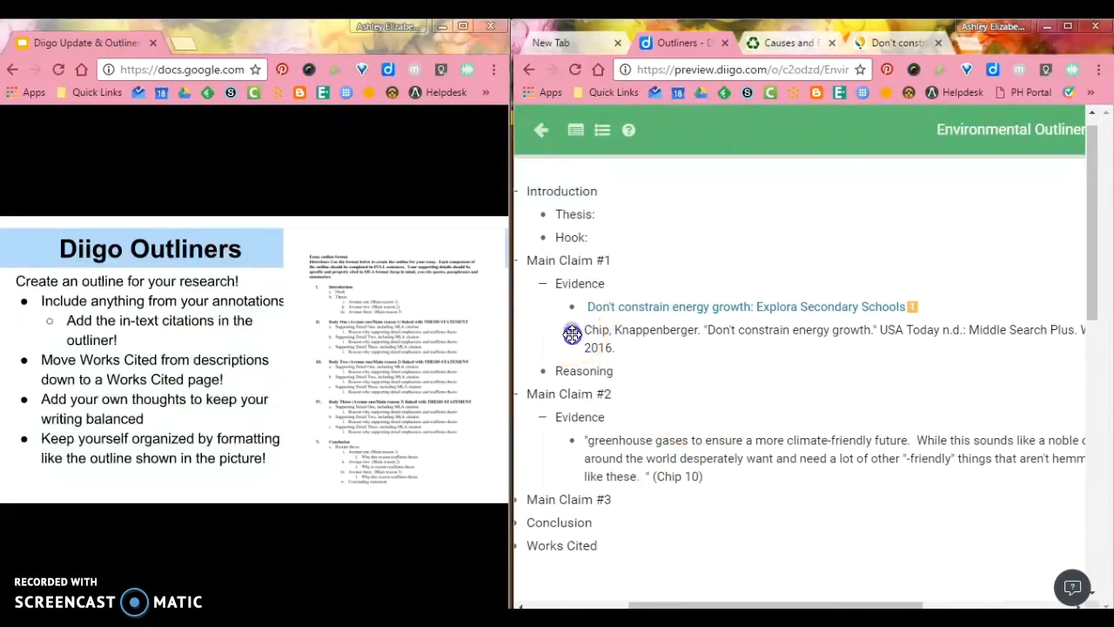
{"action": "left_click_drag", "start_coordinate": [572, 334], "coordinate": [524, 530]}
{"action": "scroll", "coordinate": [524, 531], "scroll_direction": "down", "scroll_amount": 2}
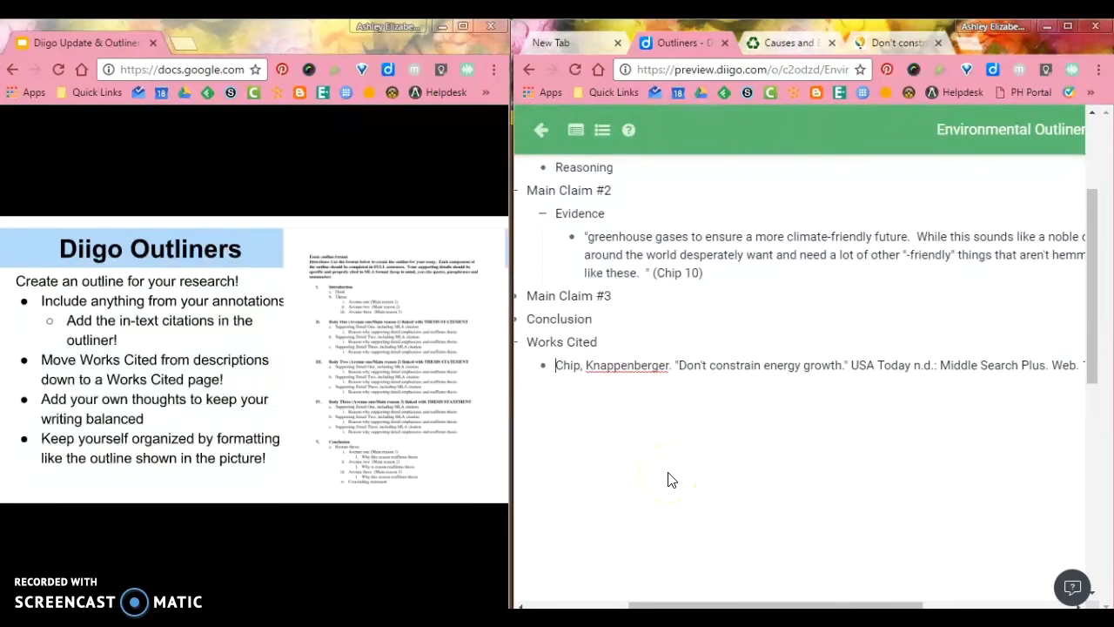
{"action": "left_click", "coordinate": [704, 270]}
{"action": "left_click", "coordinate": [671, 359]}
Open My Library and add an 'Evidence' sub-bullet under Main Claim #3
{"action": "left_click", "coordinate": [592, 172]}
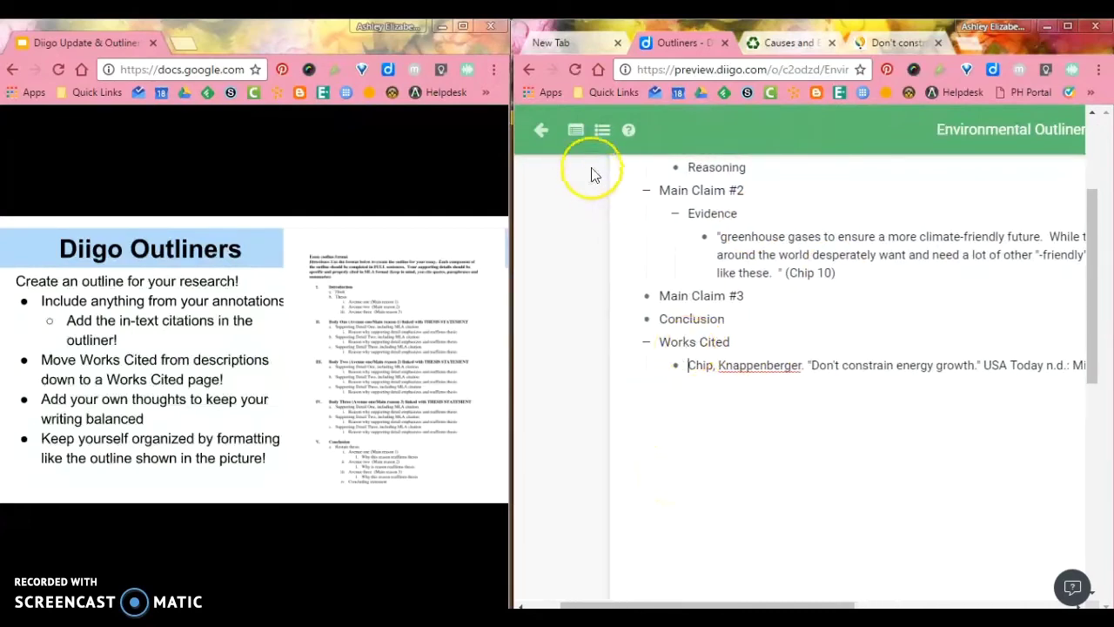
{"action": "left_click", "coordinate": [581, 137]}
{"action": "scroll", "coordinate": [625, 366], "scroll_direction": "down", "scroll_amount": 5}
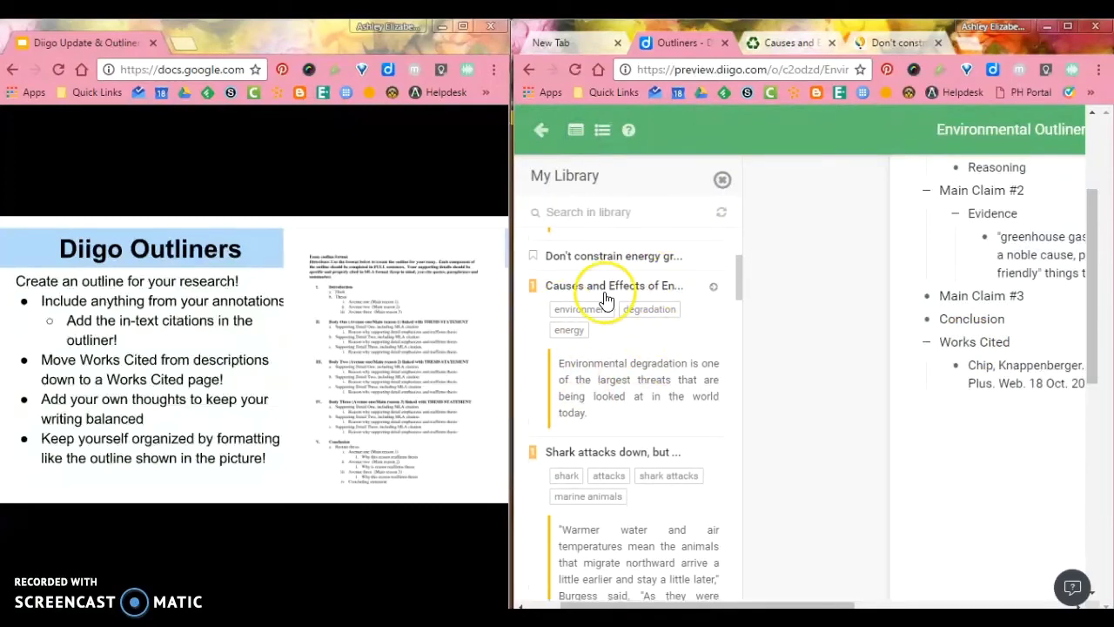
{"action": "left_click", "coordinate": [1037, 297]}
{"action": "key", "text": "Return"}
{"action": "key", "text": "Tab"}
{"action": "type", "text": "E"}
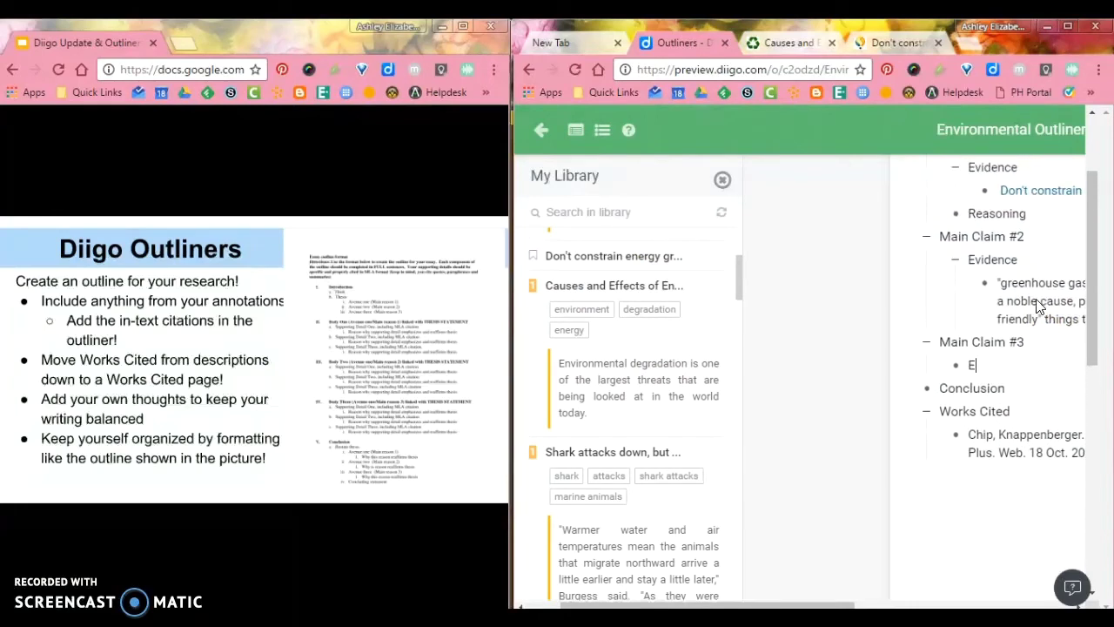
{"action": "type", "text": "vidence"}
Insert the 'Causes and Effects of Environmental Degradation' bookmark under Evidence and hide the library
{"action": "key", "text": "Return"}
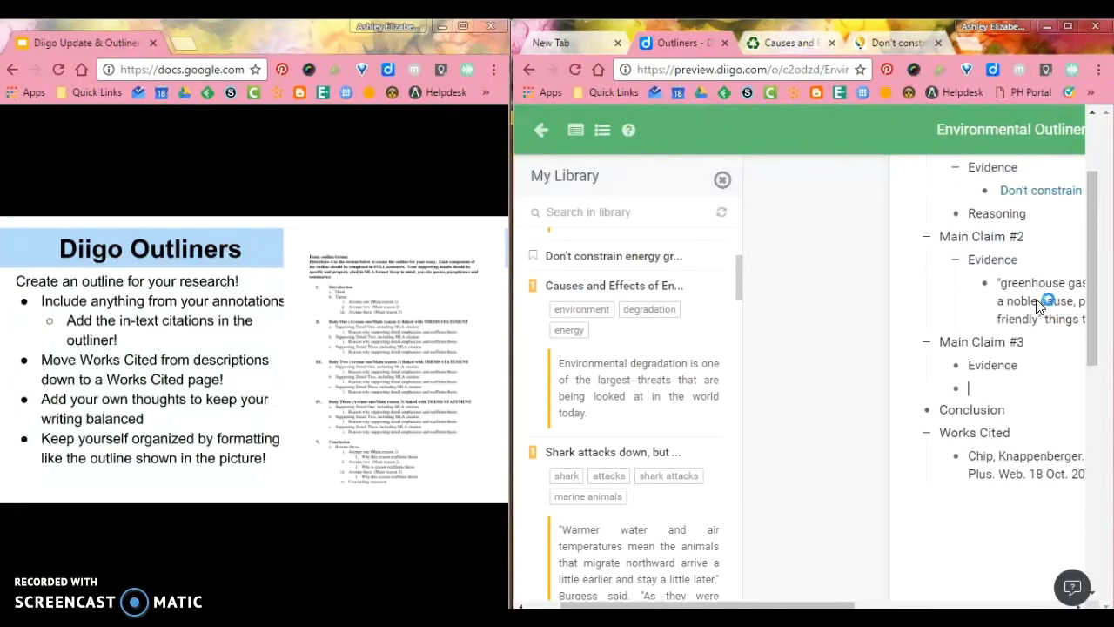
{"action": "key", "text": "Tab"}
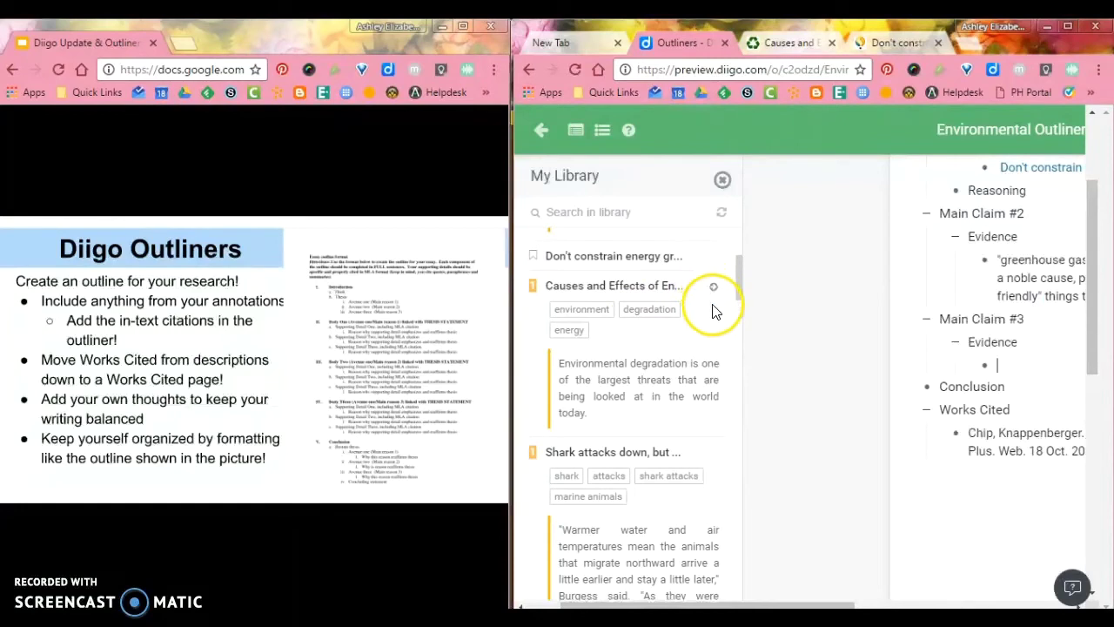
{"action": "left_click", "coordinate": [712, 291]}
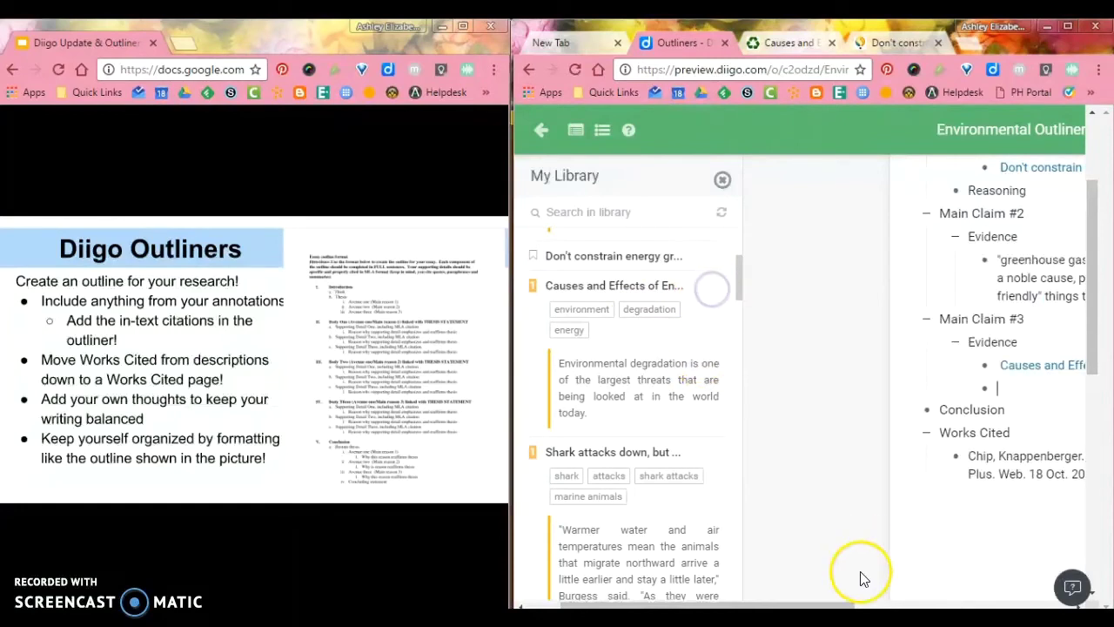
{"action": "left_click_drag", "start_coordinate": [828, 600], "coordinate": [975, 582]}
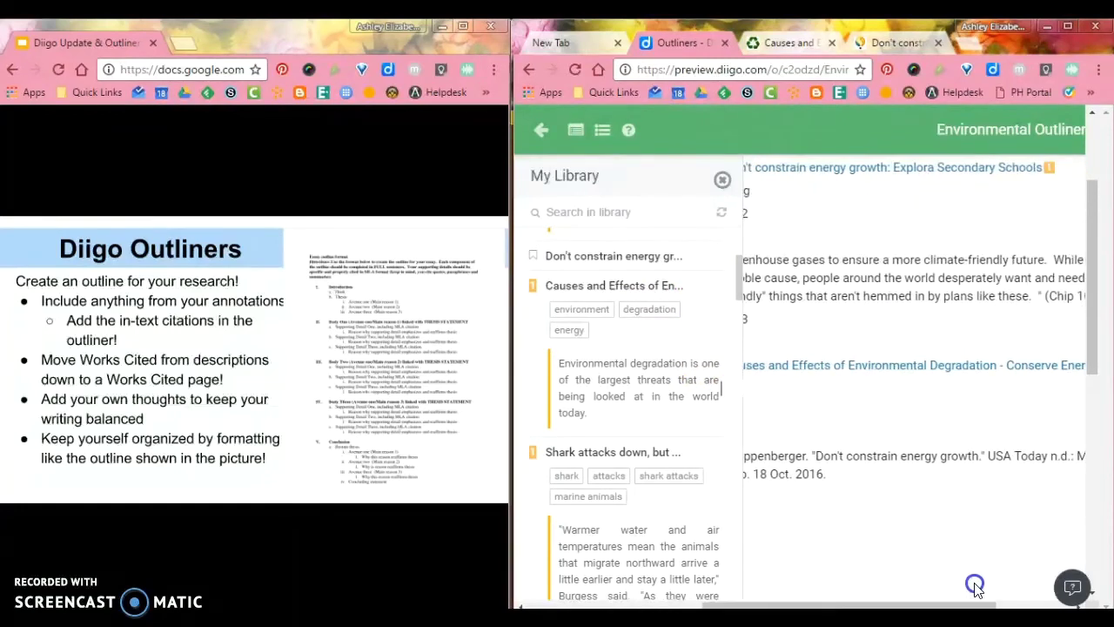
{"action": "left_click", "coordinate": [723, 180]}
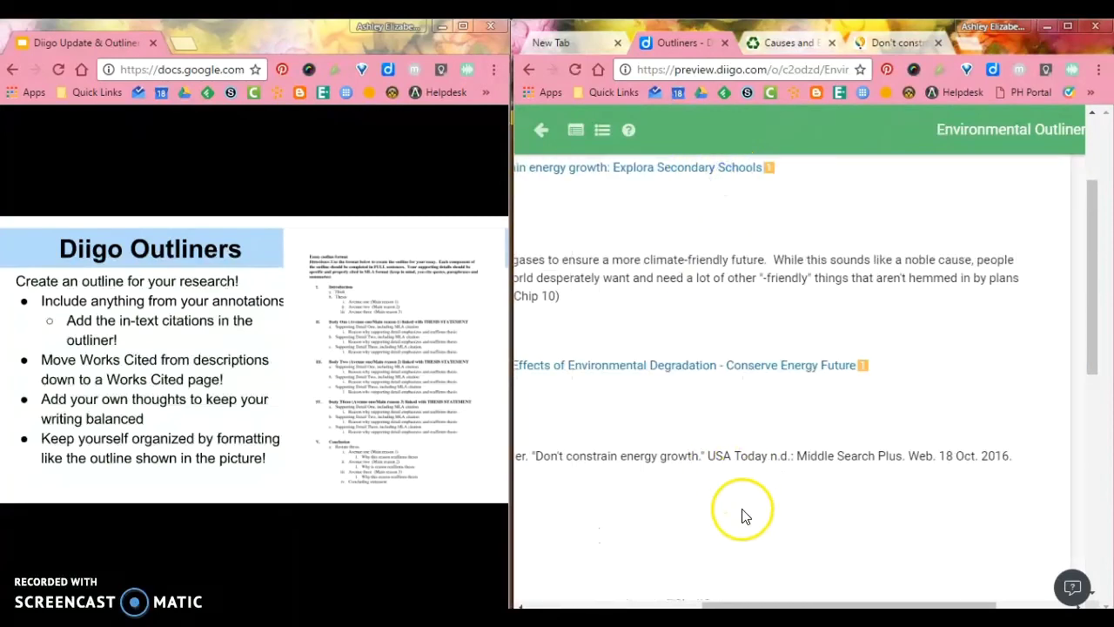
Convert the Conserve Energy Future item into its citation and 'Environmental degradation…' quote lines
{"action": "left_click_drag", "start_coordinate": [779, 607], "coordinate": [722, 599]}
{"action": "left_click", "coordinate": [989, 372]}
{"action": "mouse_move", "coordinate": [982, 375]}
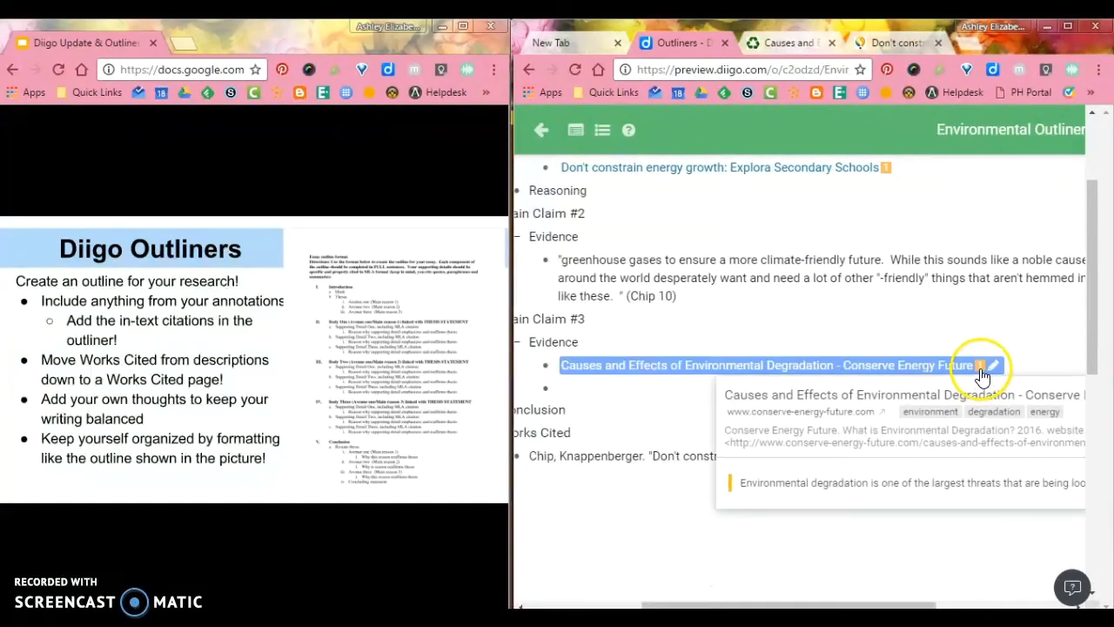
{"action": "left_click", "coordinate": [688, 372]}
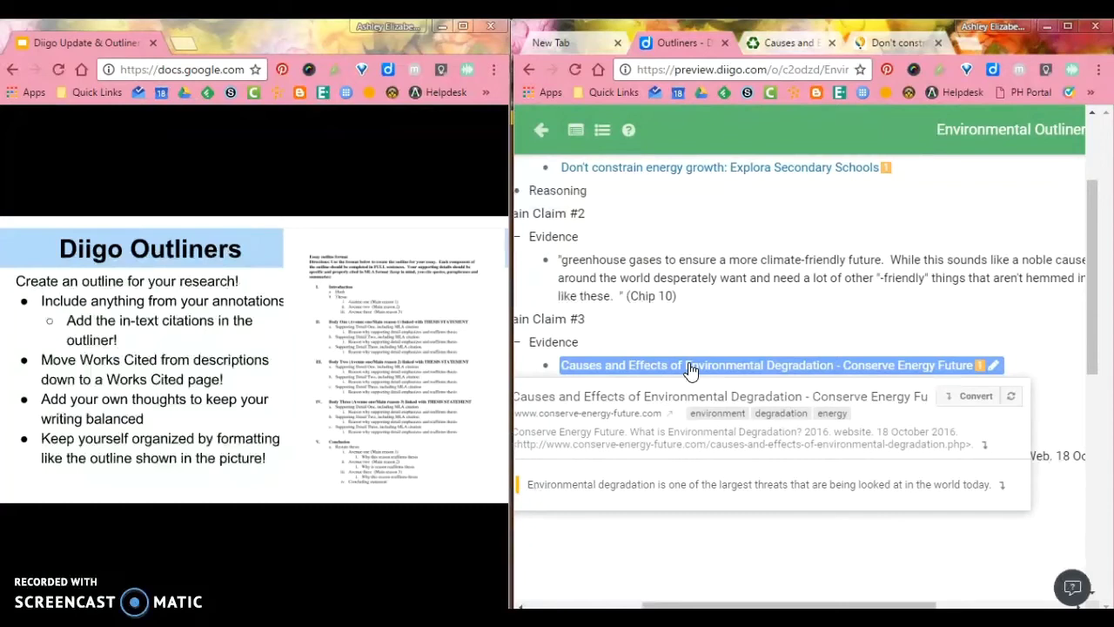
{"action": "left_click", "coordinate": [958, 396]}
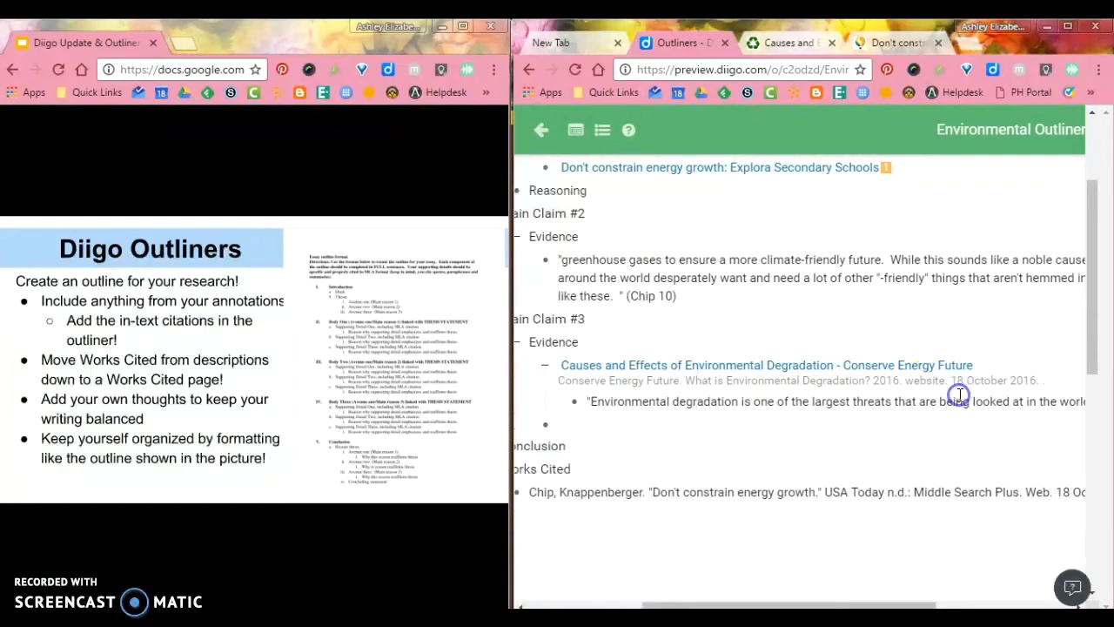
{"action": "left_click", "coordinate": [734, 398]}
{"action": "left_click", "coordinate": [705, 398]}
{"action": "left_click", "coordinate": [653, 401]}
Add the citation (Conserve Energy Future 1) after the quote and nest it under the Causes and Effects link
{"action": "left_click", "coordinate": [717, 605]}
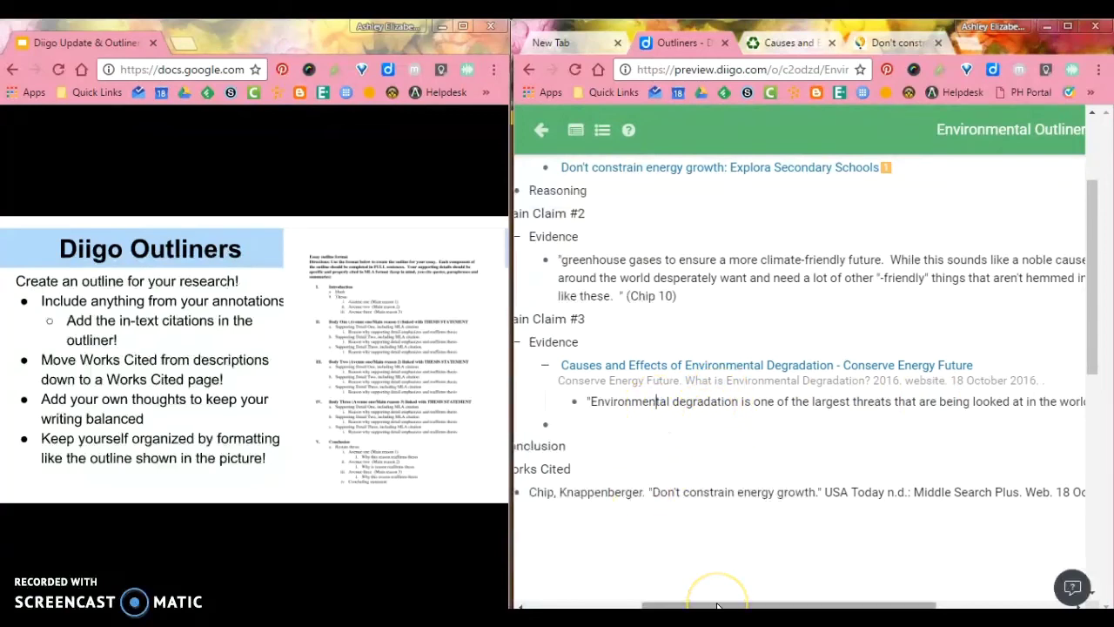
{"action": "left_click_drag", "start_coordinate": [717, 605], "coordinate": [774, 600]}
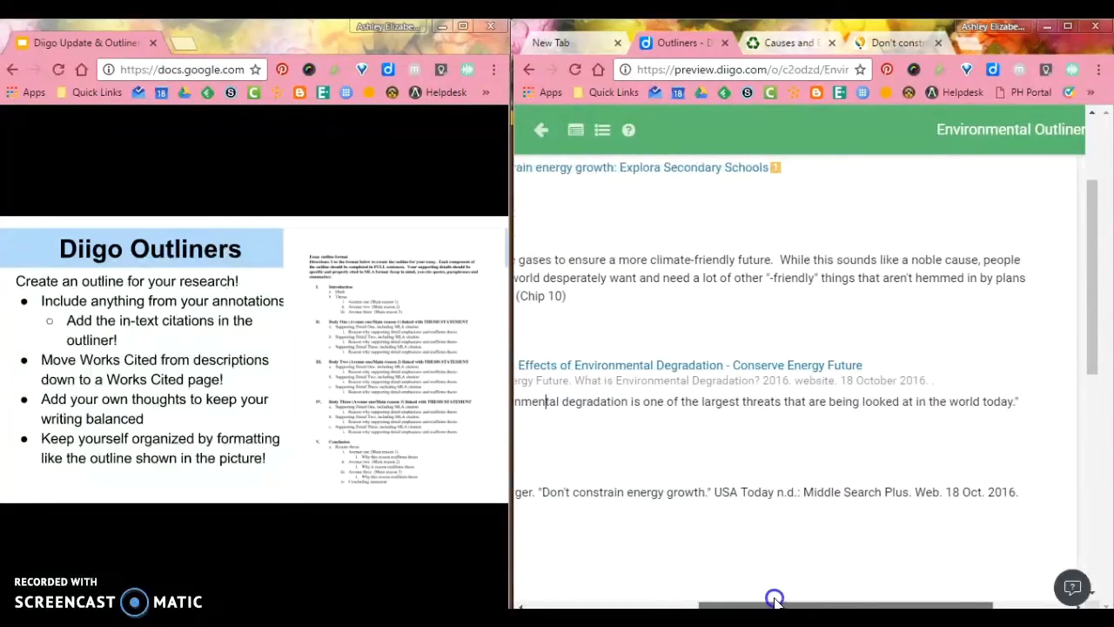
{"action": "left_click", "coordinate": [1021, 402]}
{"action": "type", "text": "(Conserve Energy Future 1"}
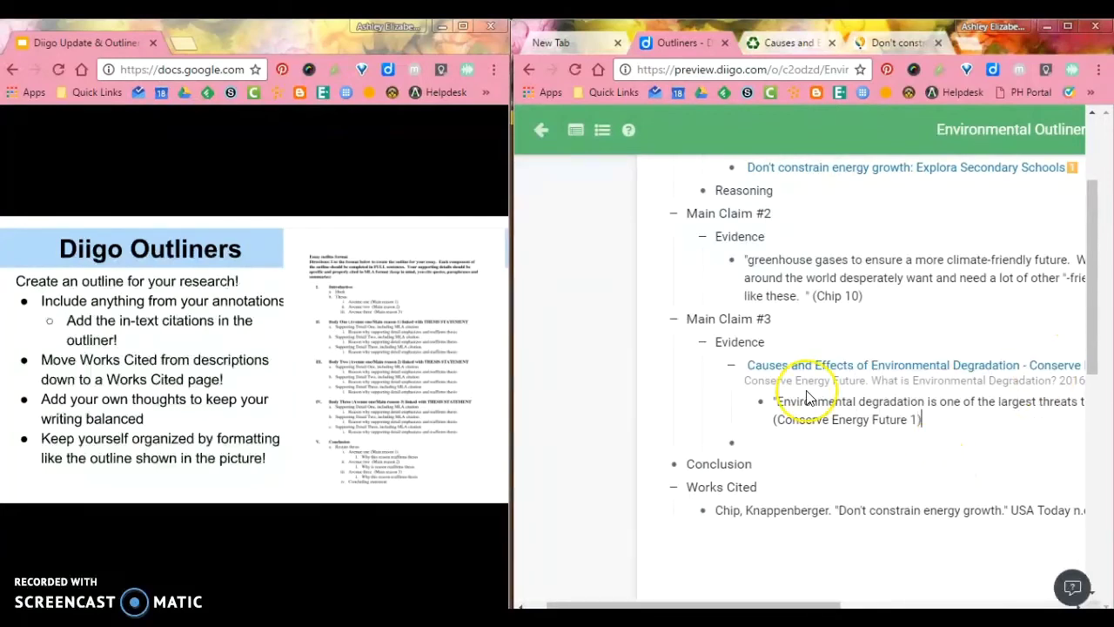
{"action": "left_click", "coordinate": [762, 400]}
{"action": "left_click_drag", "start_coordinate": [763, 401], "coordinate": [786, 377]}
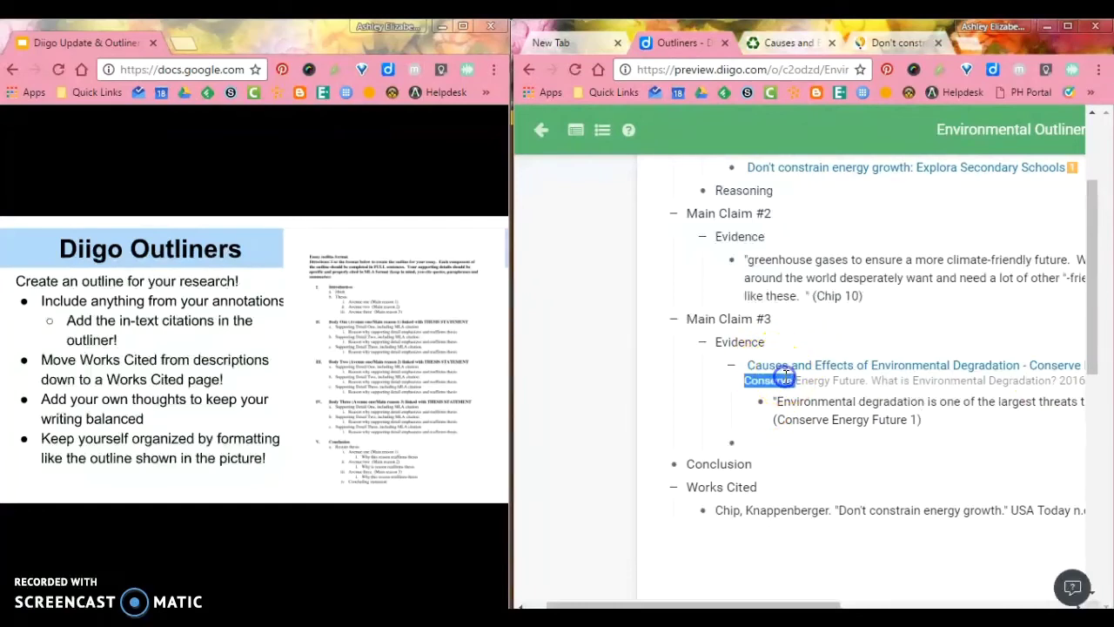
Move the Conserve Energy Future source line into Works Cited as the second entry
{"action": "triple_click", "coordinate": [786, 377]}
{"action": "key", "text": "BackSpace"}
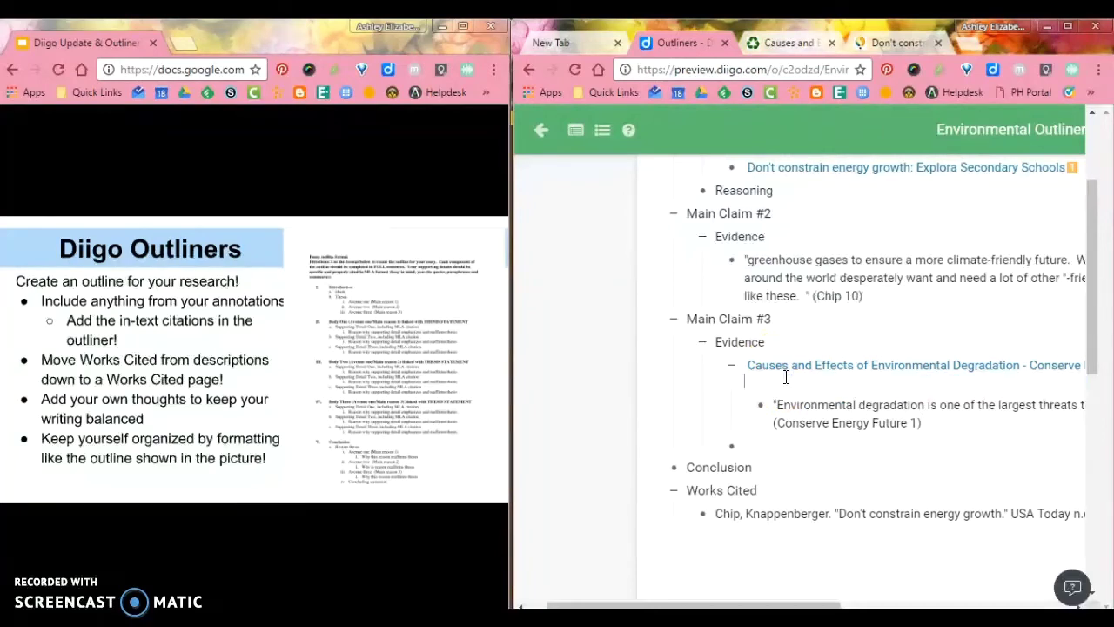
{"action": "left_click", "coordinate": [760, 446]}
{"action": "left_click", "coordinate": [749, 431]}
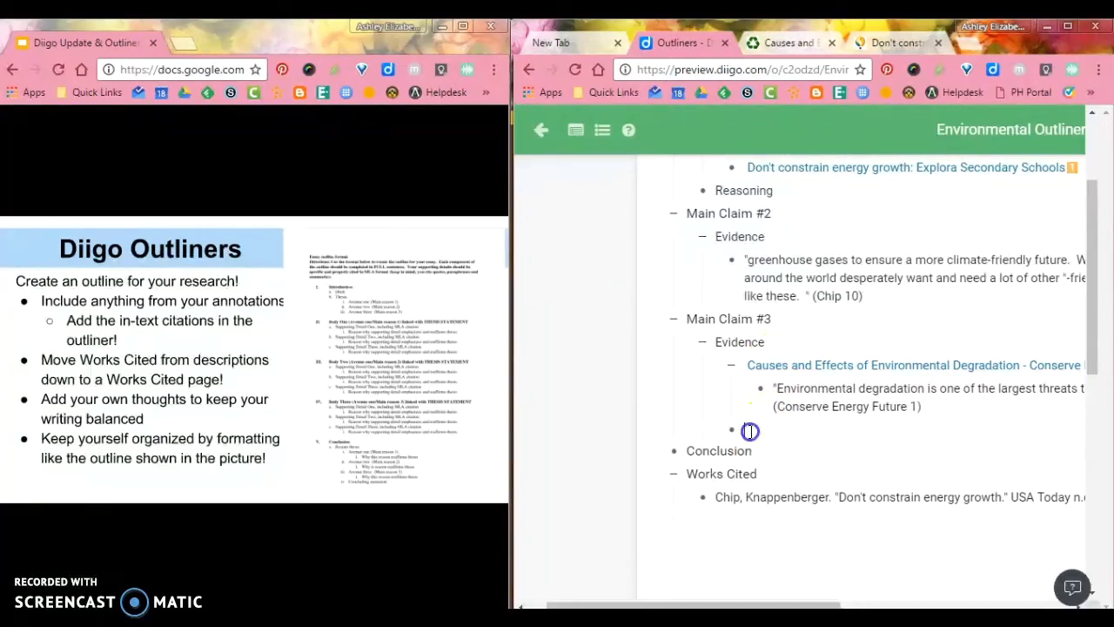
{"action": "key", "text": "ctrl+v"}
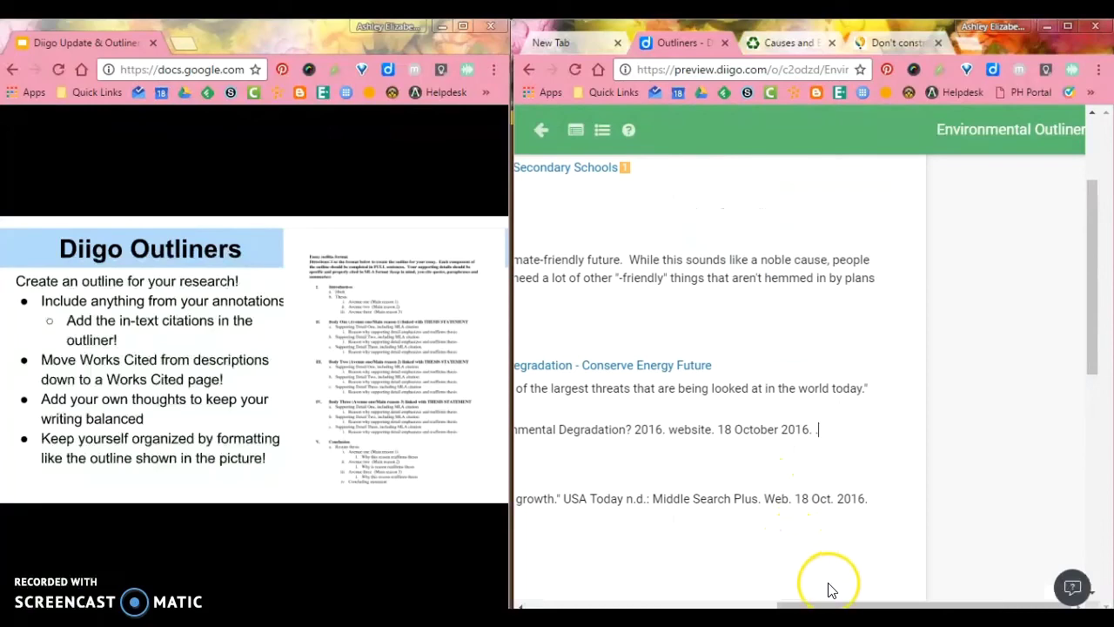
{"action": "left_click_drag", "start_coordinate": [829, 603], "coordinate": [630, 600]}
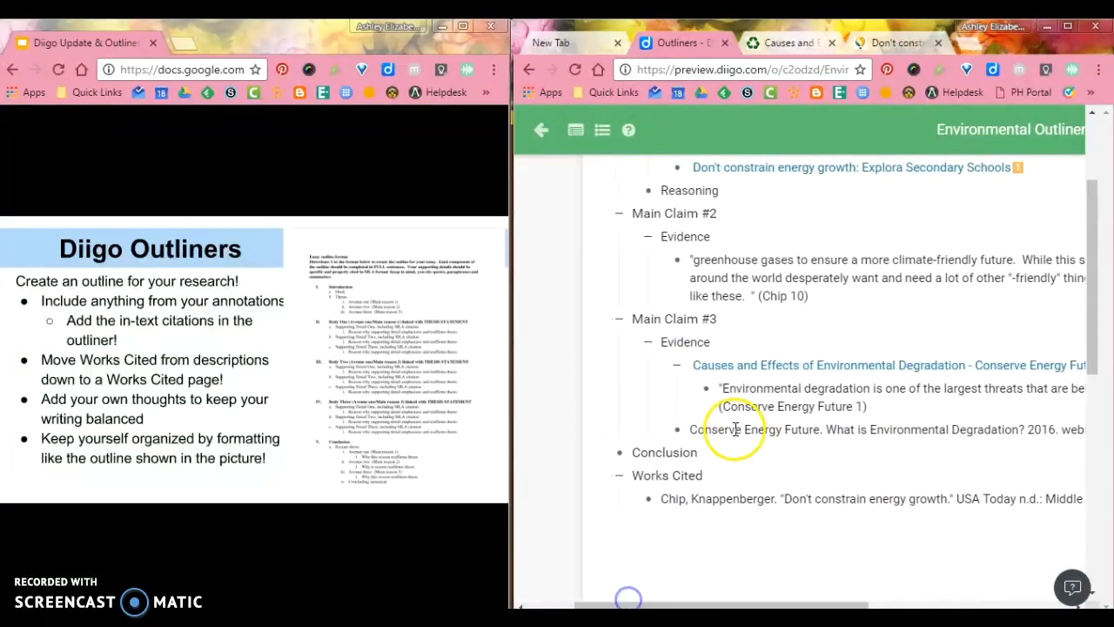
{"action": "left_click_drag", "start_coordinate": [670, 426], "coordinate": [666, 498]}
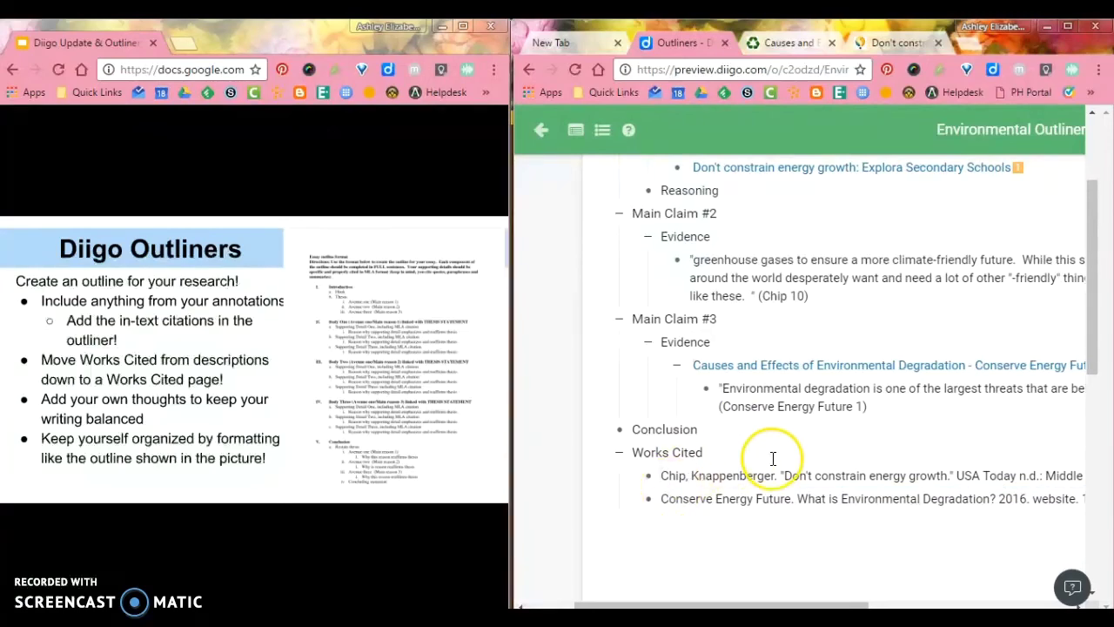
Add an indented bullet 'These are my own thoughts.' under the (Chip 10) quote
{"action": "scroll", "coordinate": [765, 400], "scroll_direction": "up", "scroll_amount": 3}
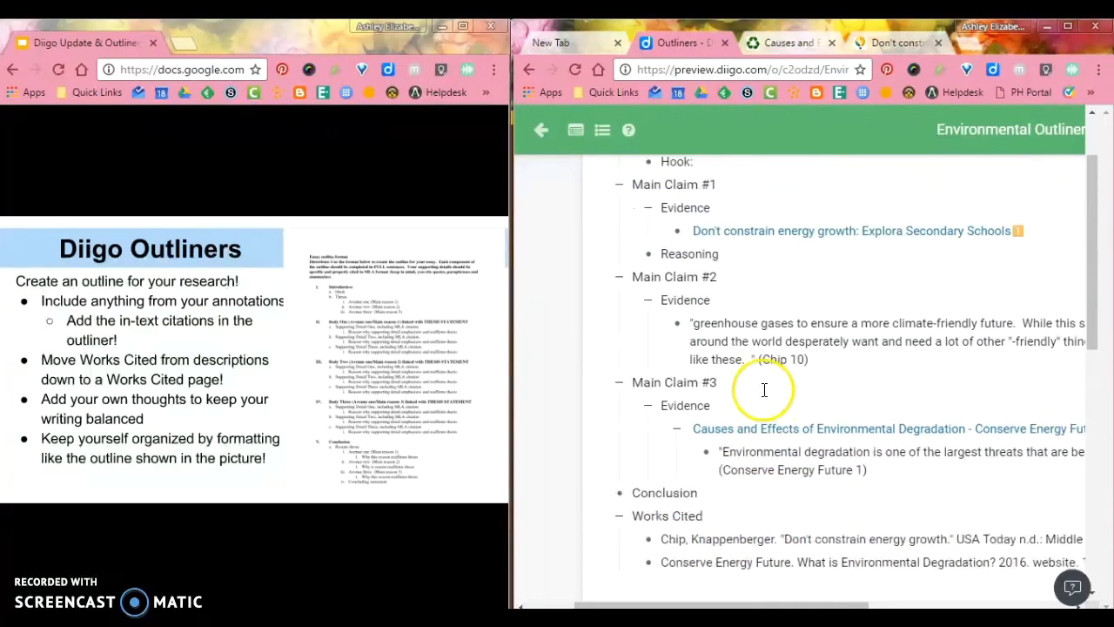
{"action": "scroll", "coordinate": [765, 392], "scroll_direction": "down", "scroll_amount": 3}
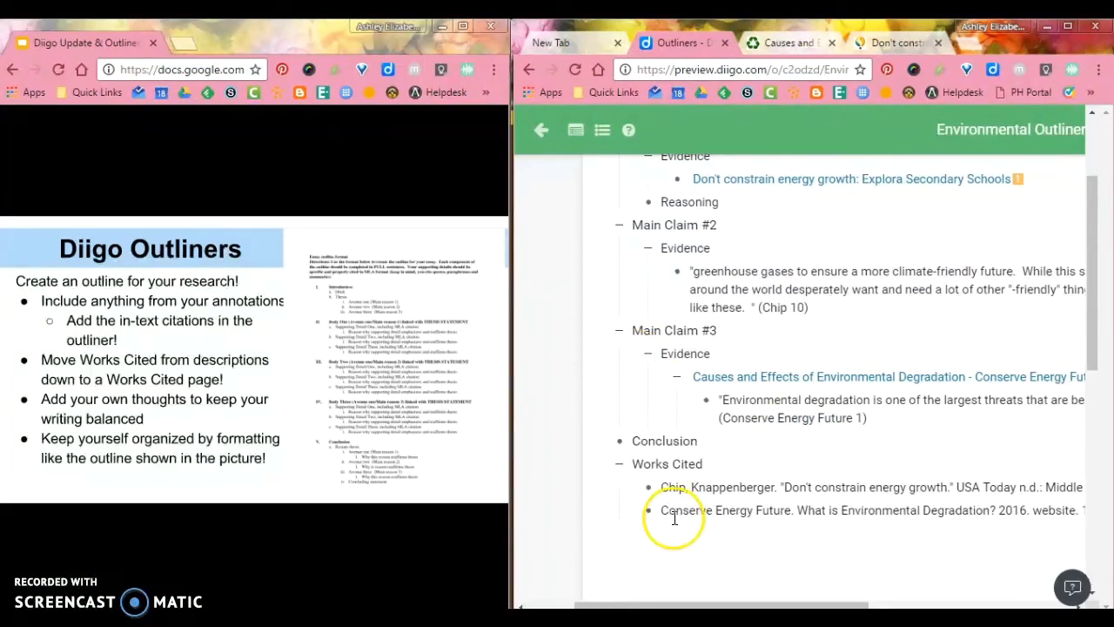
{"action": "scroll", "coordinate": [754, 444], "scroll_direction": "up", "scroll_amount": 2}
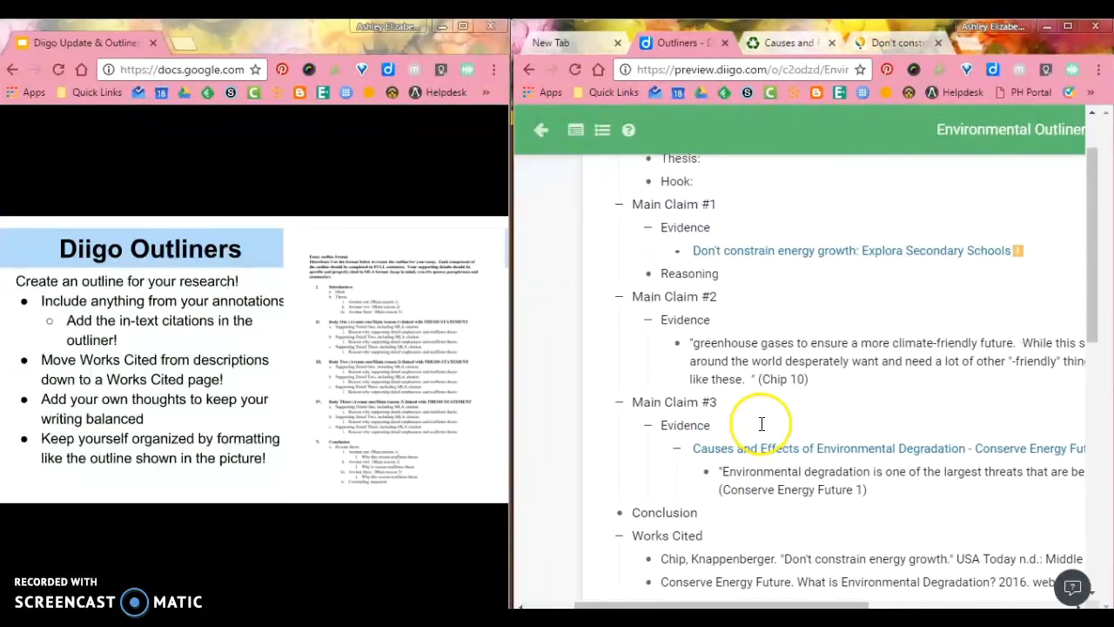
{"action": "left_click", "coordinate": [821, 383]}
{"action": "key", "text": "Return"}
{"action": "key", "text": "Tab"}
{"action": "scroll", "coordinate": [821, 383], "scroll_direction": "down", "scroll_amount": 1}
{"action": "type", "text": "These are my own thoughts."}
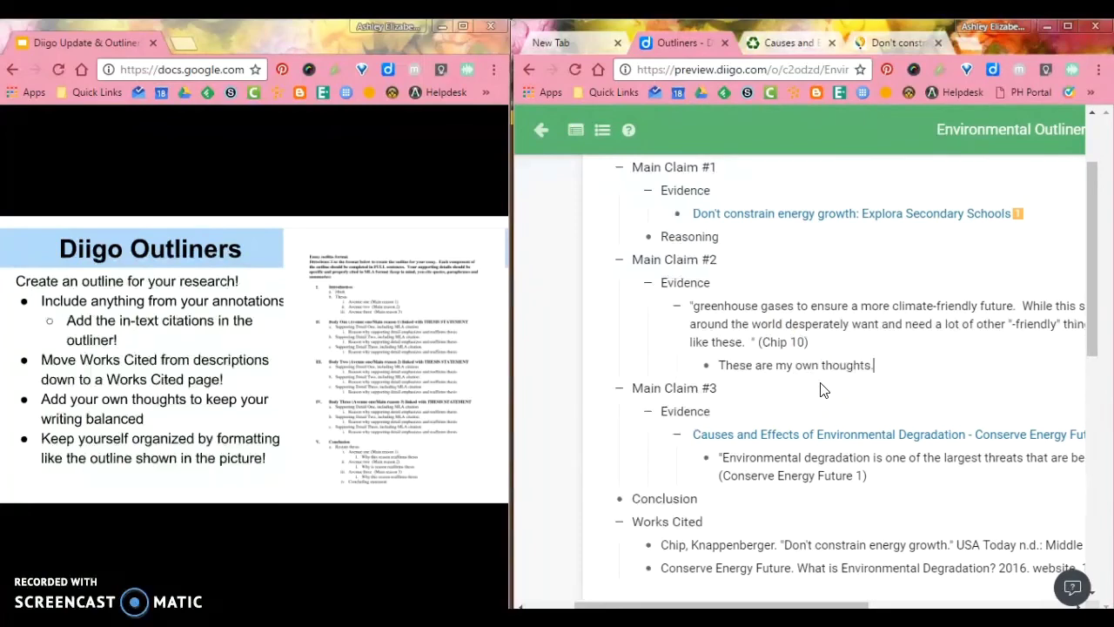
Review the new bullet, then select and deselect the Causes and Effects link row
{"action": "scroll", "coordinate": [821, 390], "scroll_direction": "up", "scroll_amount": 2}
{"action": "scroll", "coordinate": [820, 383], "scroll_direction": "down", "scroll_amount": 4}
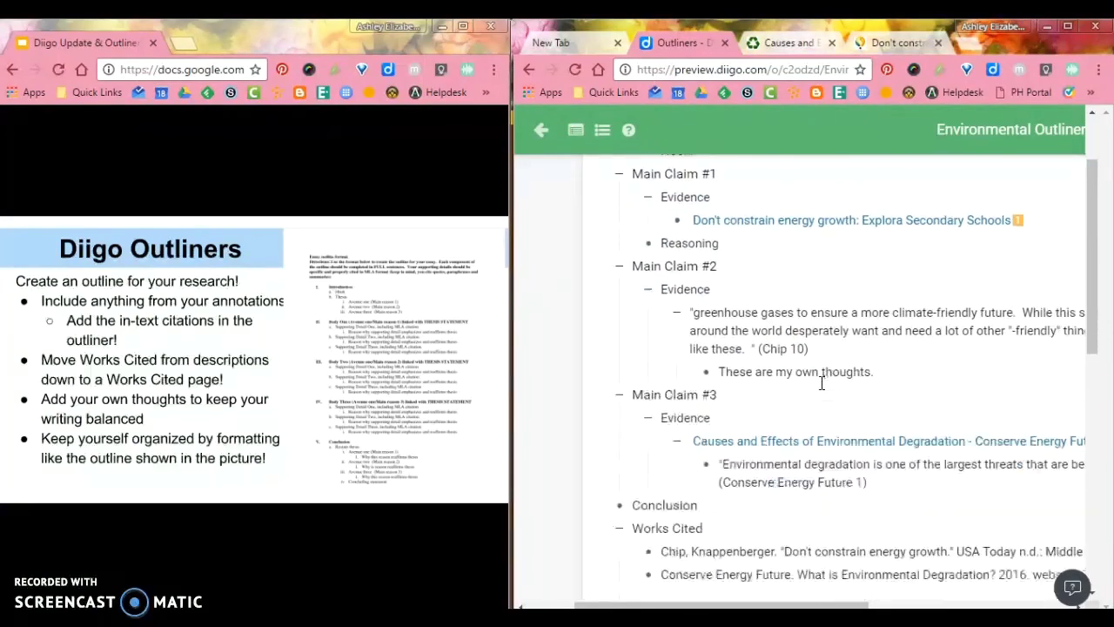
{"action": "left_click", "coordinate": [814, 356]}
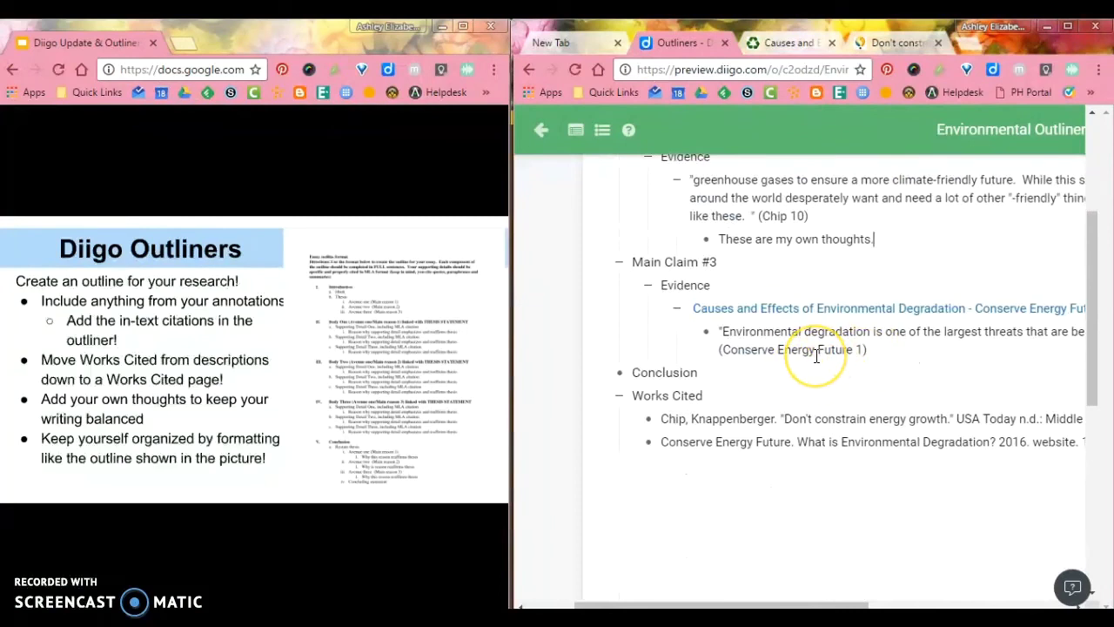
{"action": "left_click", "coordinate": [770, 305]}
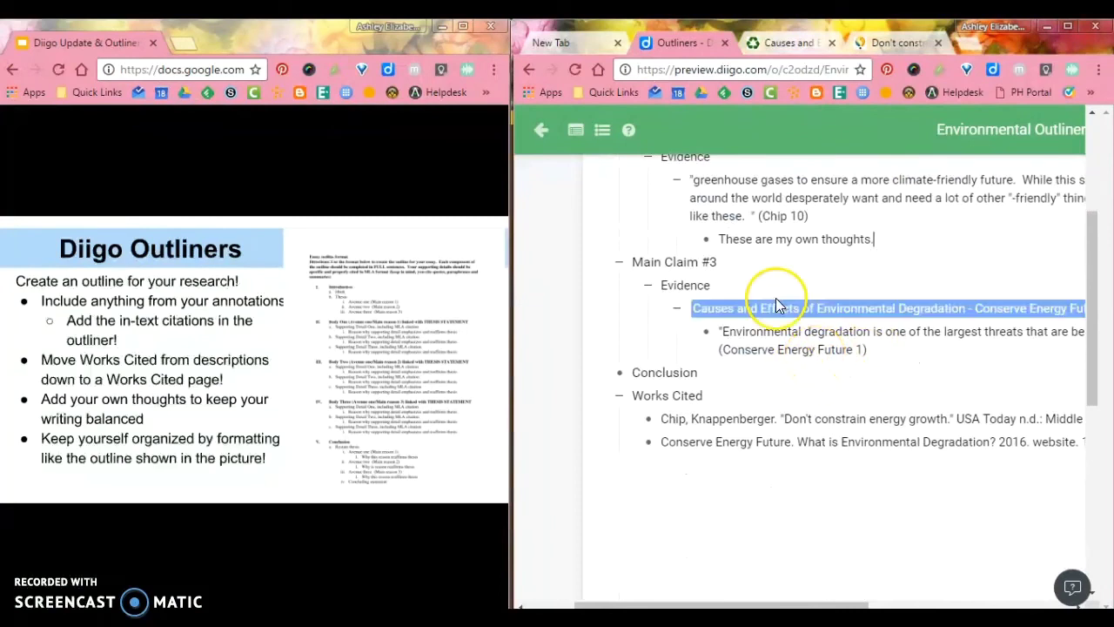
{"action": "left_click", "coordinate": [563, 355]}
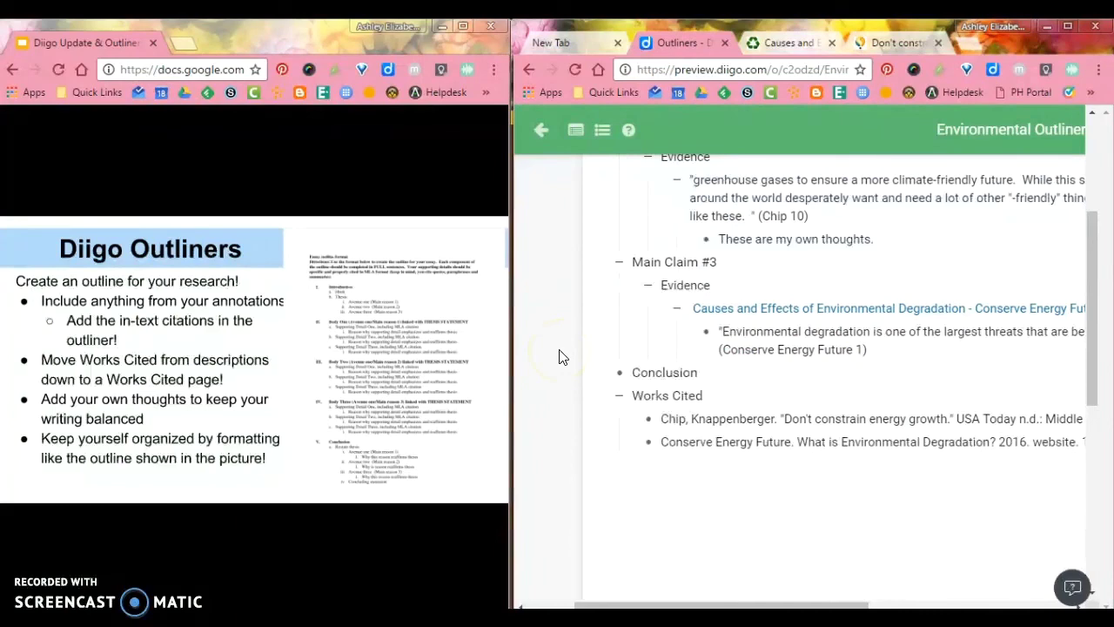
{"action": "scroll", "coordinate": [708, 352], "scroll_direction": "up", "scroll_amount": 5}
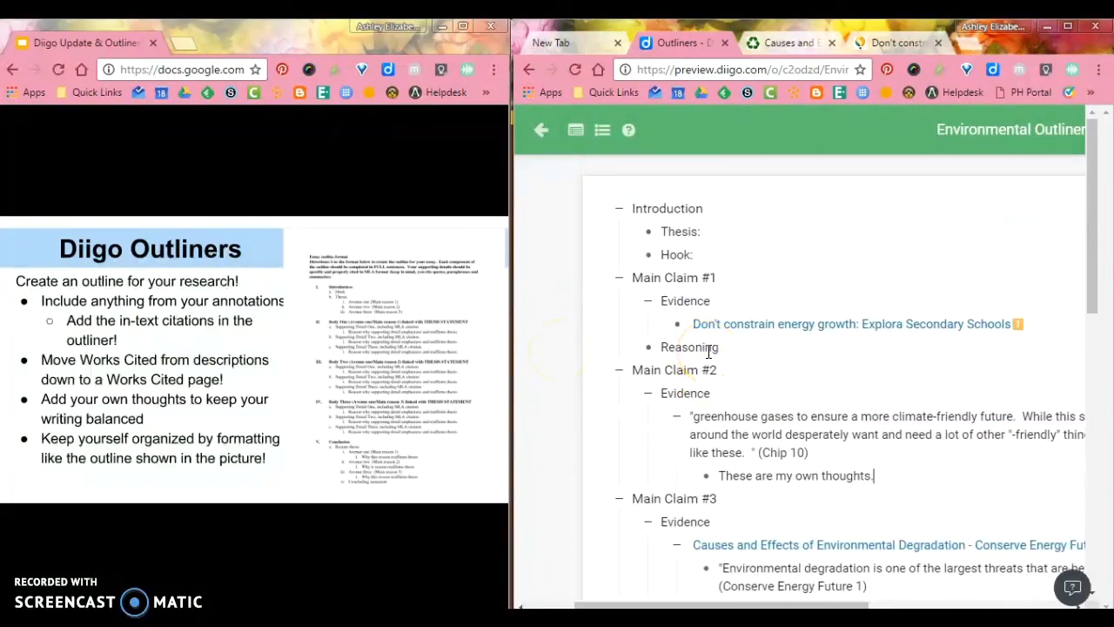